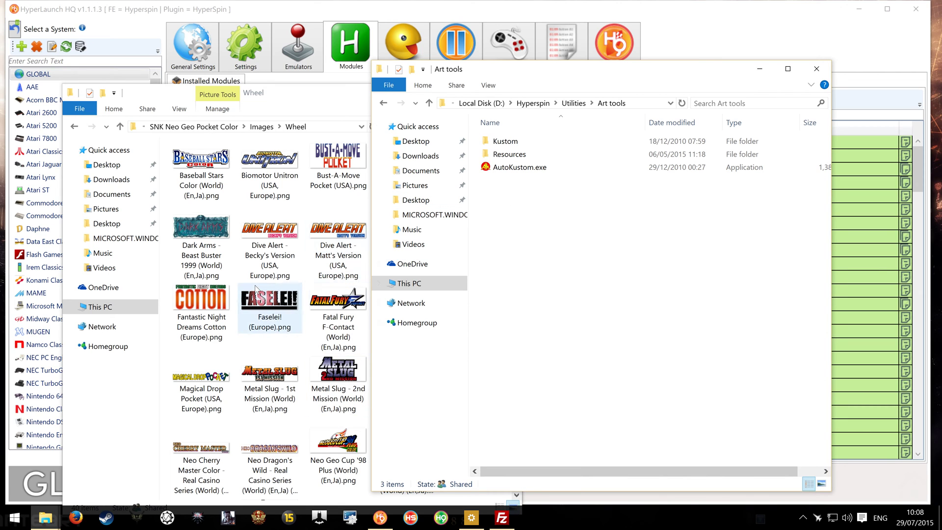
# Look through the game logo images in the SNK Neo Geo Pocket Color Wheel folder one by one
pyautogui.click(270, 169)
pyautogui.scroll(-5, 357, 273)
pyautogui.scroll(5, 357, 273)
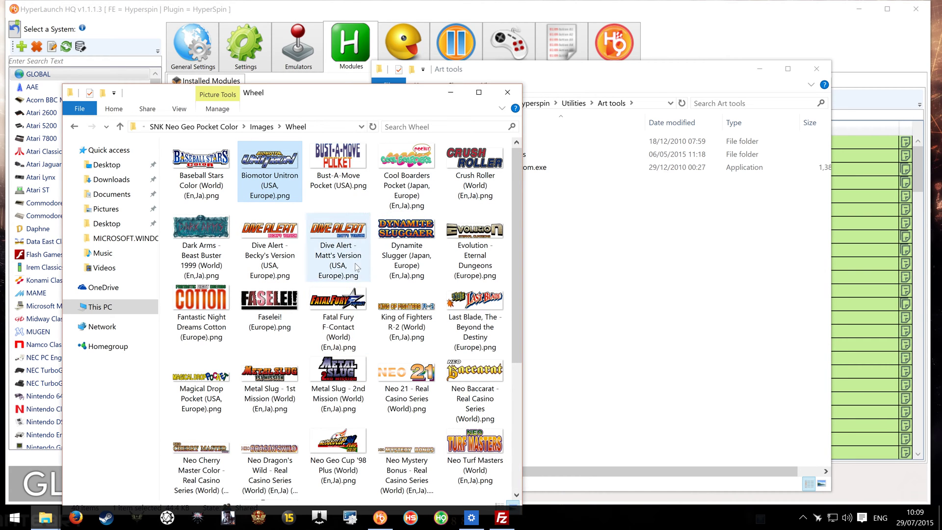
pyautogui.scroll(-4, 354, 263)
pyautogui.scroll(4, 331, 298)
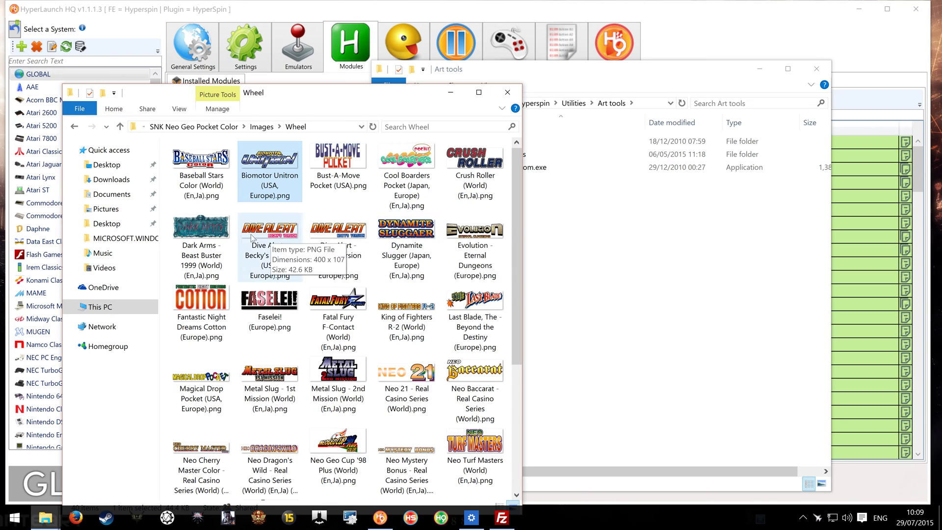
pyautogui.click(256, 313)
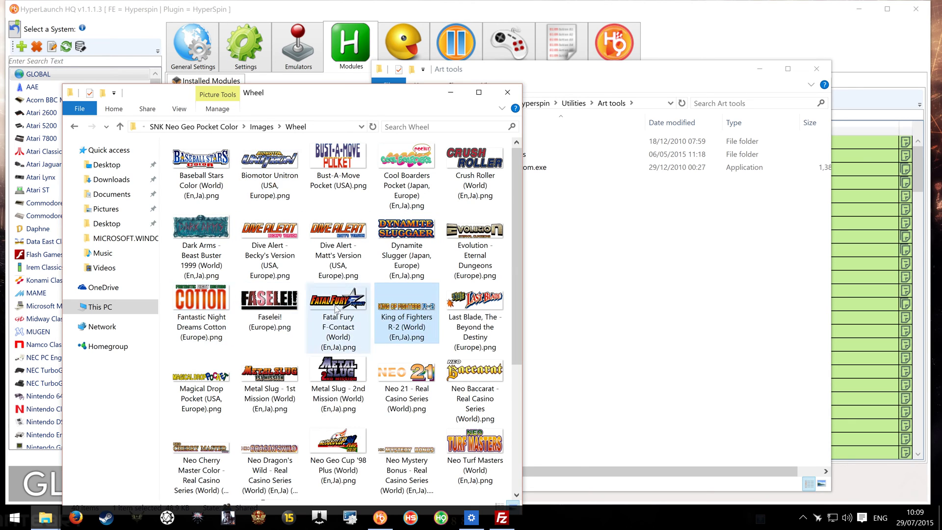
pyautogui.click(221, 188)
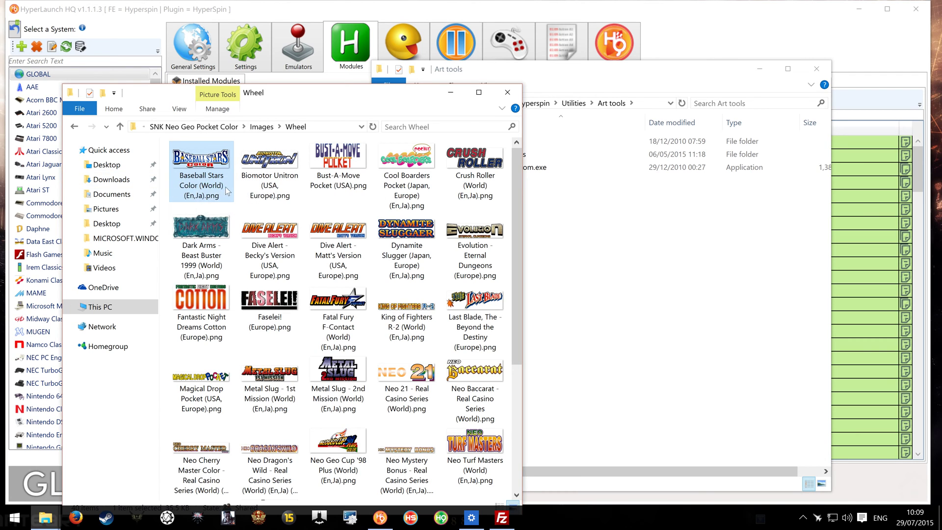
pyautogui.click(278, 192)
pyautogui.click(211, 185)
pyautogui.click(265, 185)
pyautogui.click(352, 185)
pyautogui.click(393, 185)
pyautogui.click(470, 186)
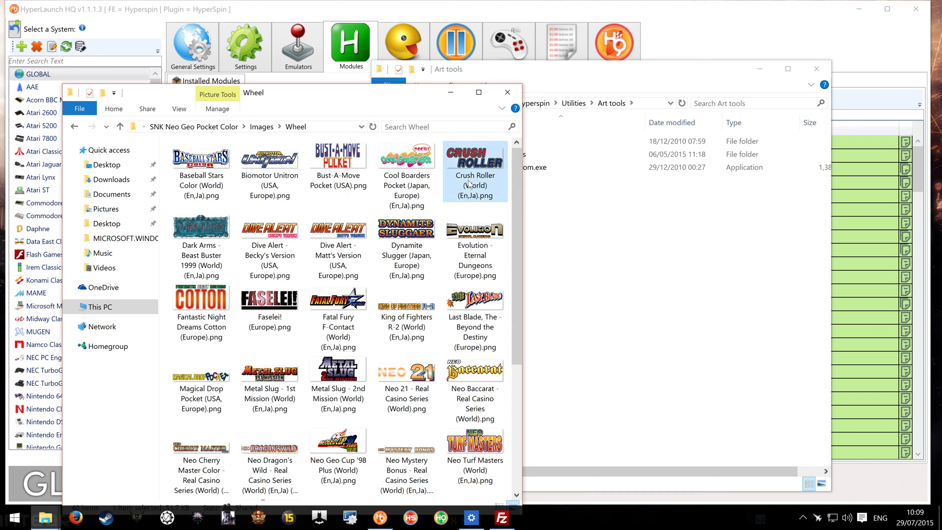
pyautogui.click(464, 238)
pyautogui.click(407, 240)
pyautogui.click(344, 241)
pyautogui.click(255, 241)
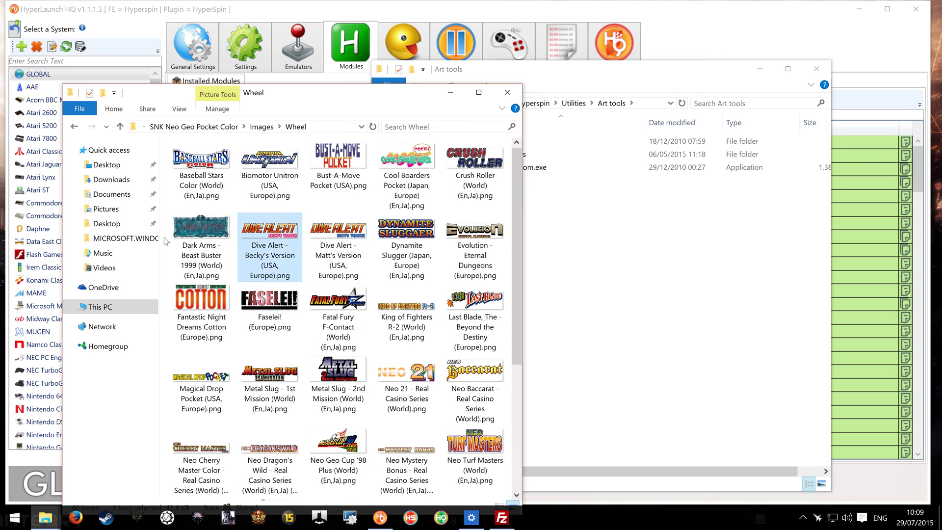
pyautogui.click(188, 253)
pyautogui.click(214, 290)
pyautogui.click(260, 314)
pyautogui.click(334, 314)
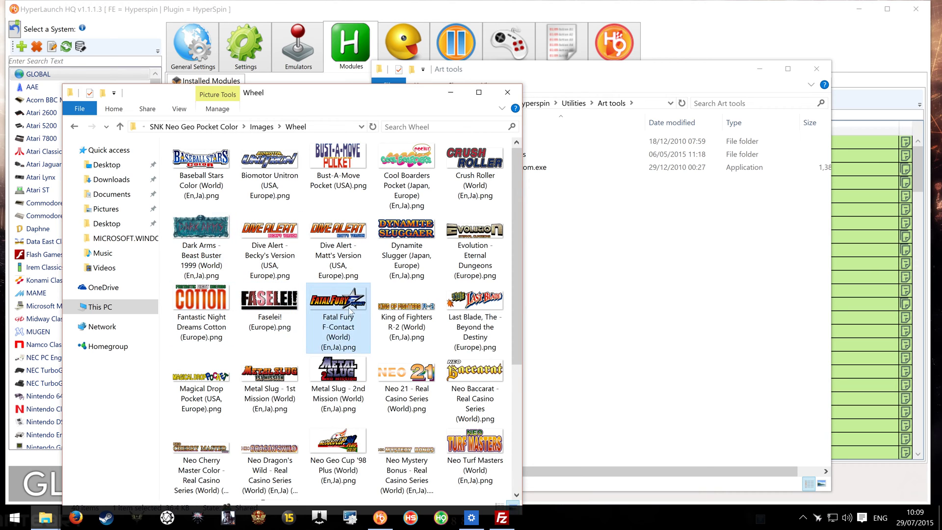
pyautogui.click(403, 314)
pyautogui.click(471, 314)
pyautogui.click(486, 373)
pyautogui.click(407, 388)
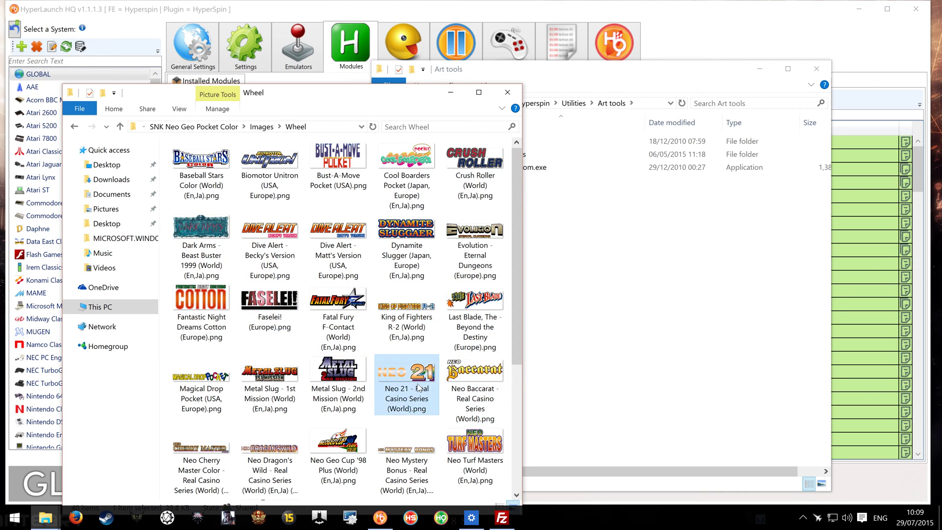
pyautogui.click(342, 386)
pyautogui.click(251, 380)
pyautogui.click(221, 378)
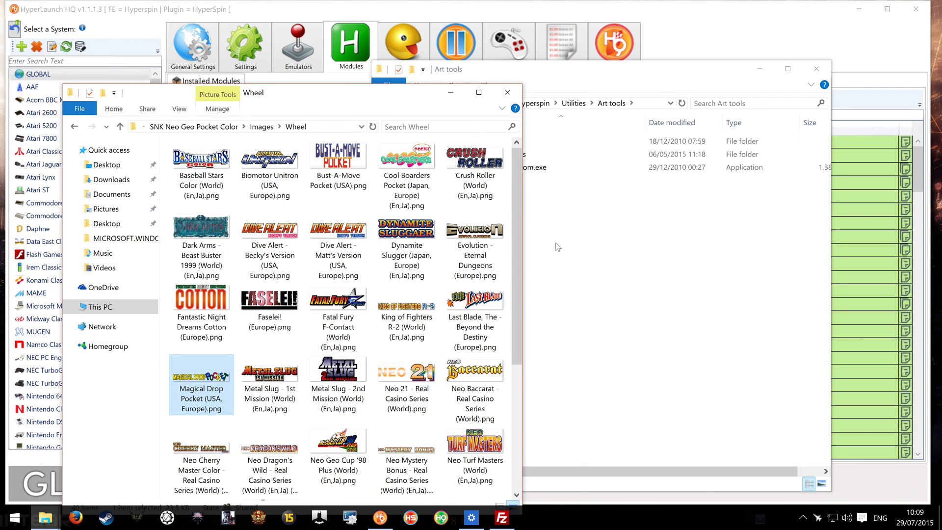
# Switch to HyperSpin and browse the systems on the main wheel
pyautogui.click(545, 298)
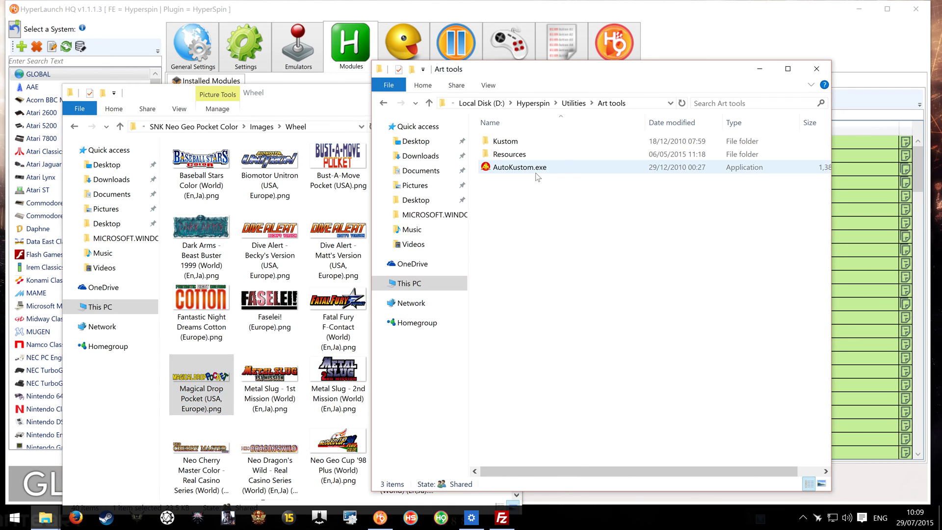
pyautogui.click(412, 528)
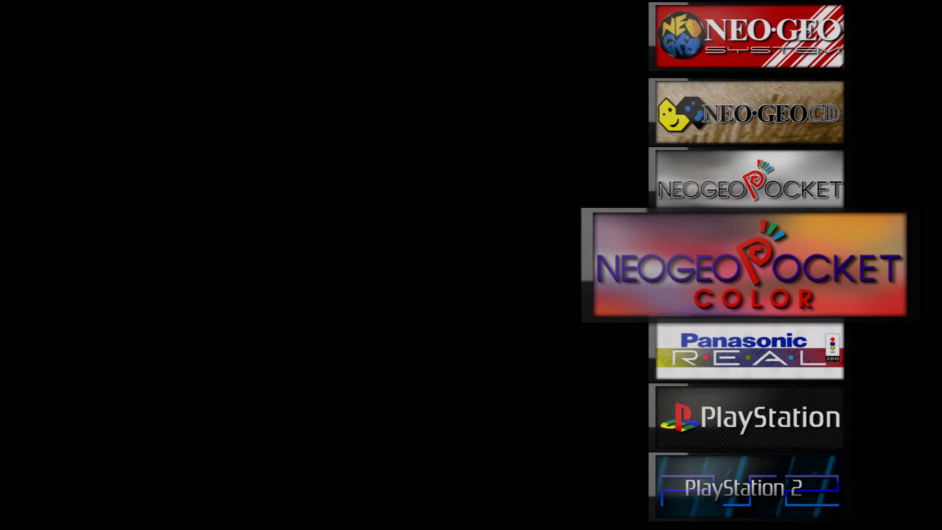
pyautogui.press('Up')
pyautogui.press('Up')
pyautogui.press('Up')
pyautogui.press('Up')
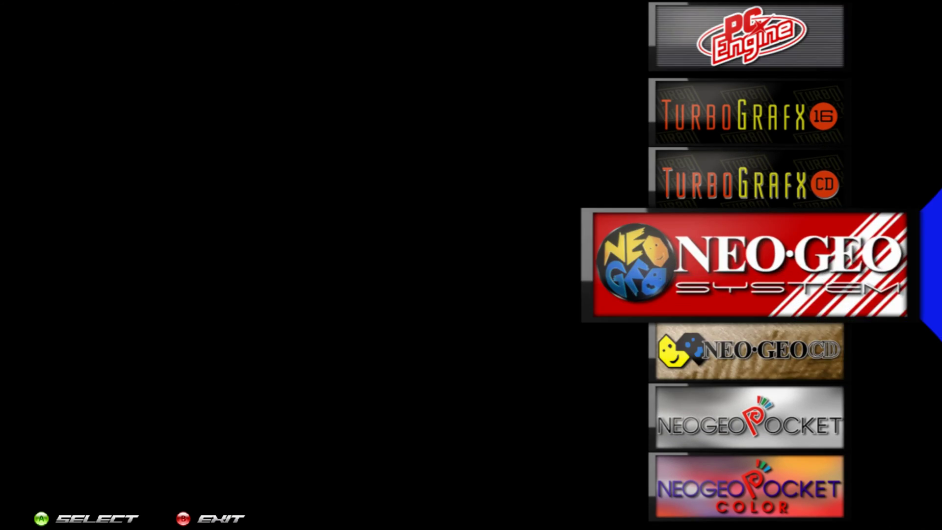
pyautogui.press('Up')
pyautogui.press('Up')
pyautogui.press('Up')
pyautogui.press('Up')
pyautogui.press('Up')
pyautogui.press('Up')
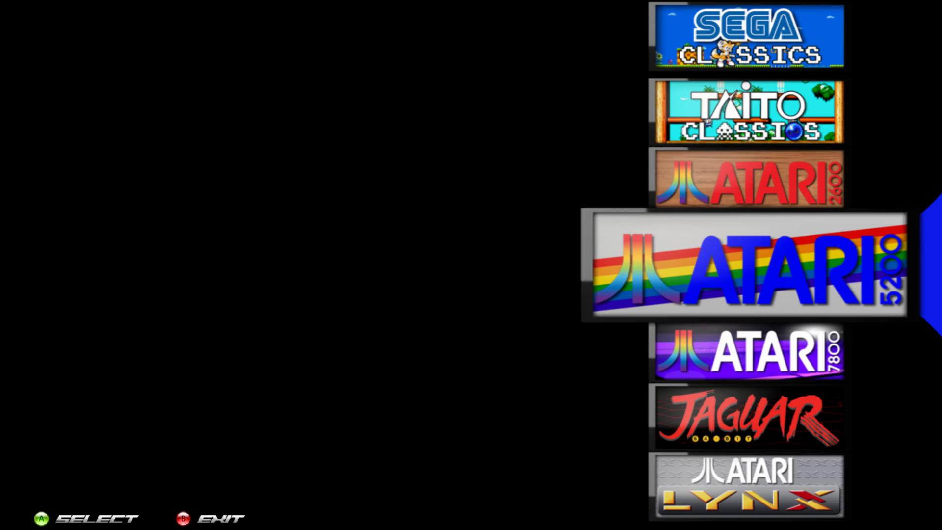
pyautogui.press('Down')
pyautogui.press('Down')
pyautogui.press('Down')
pyautogui.press('Down')
pyautogui.press('Down')
pyautogui.press('Down')
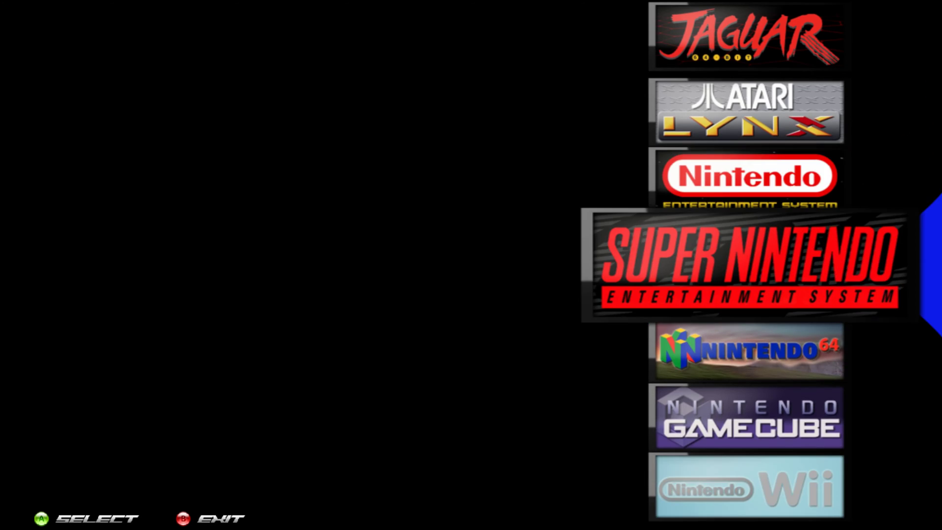
# Open the Nintendo Entertainment System and look through the artwork on its game wheel
pyautogui.press('Up')
pyautogui.press('Return')
pyautogui.press('Down')
pyautogui.press('Down')
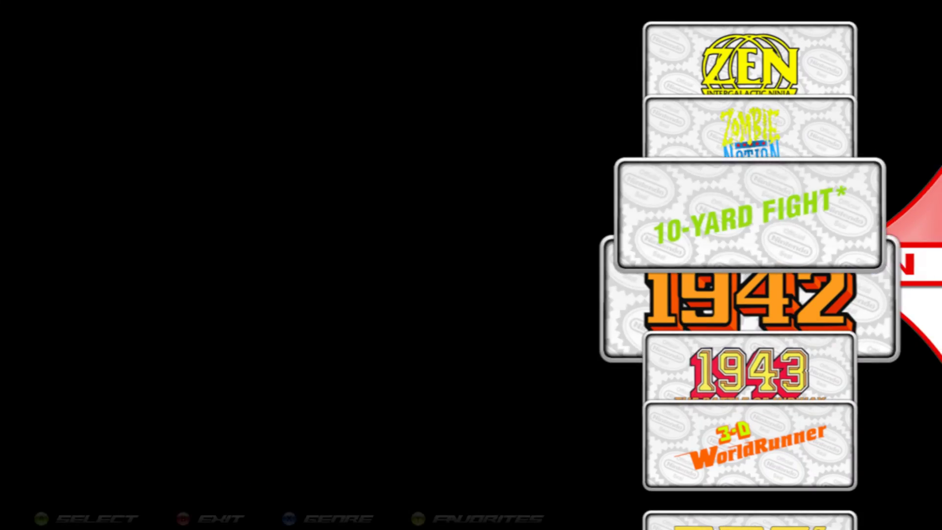
pyautogui.press('Down')
pyautogui.press('Down')
pyautogui.press('Down')
pyautogui.press('Down')
pyautogui.press('Down')
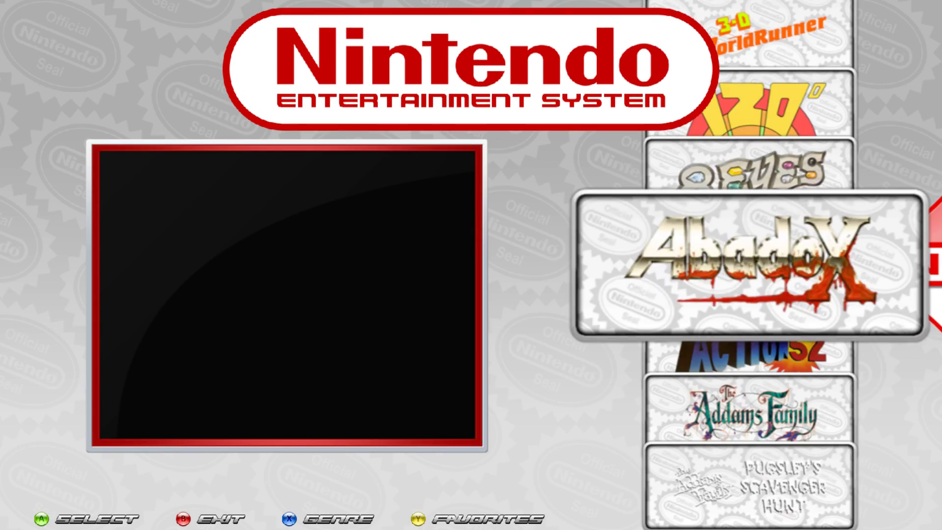
pyautogui.press('Down')
pyautogui.press('Down')
pyautogui.press('Down')
pyautogui.press('Down')
pyautogui.press('Down')
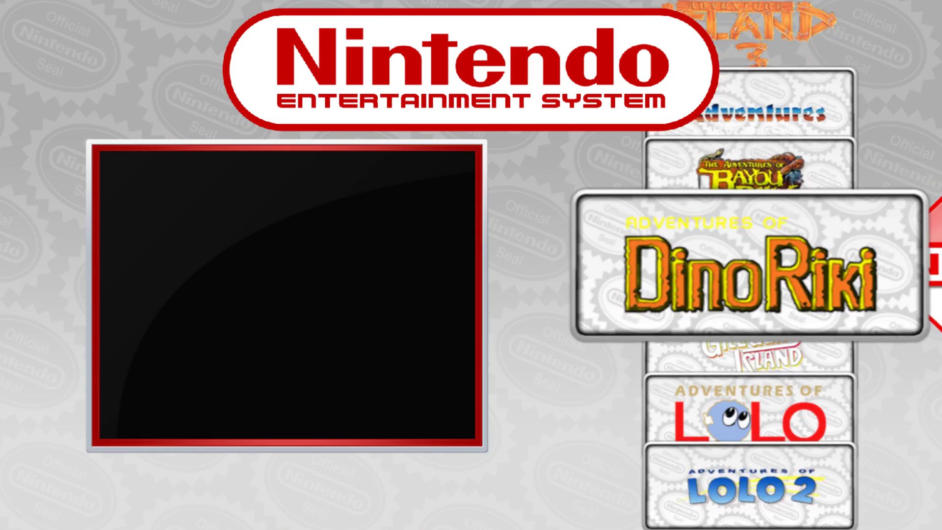
pyautogui.press('Down')
pyautogui.press('Down')
pyautogui.press('Down')
pyautogui.press('Down')
pyautogui.press('Down')
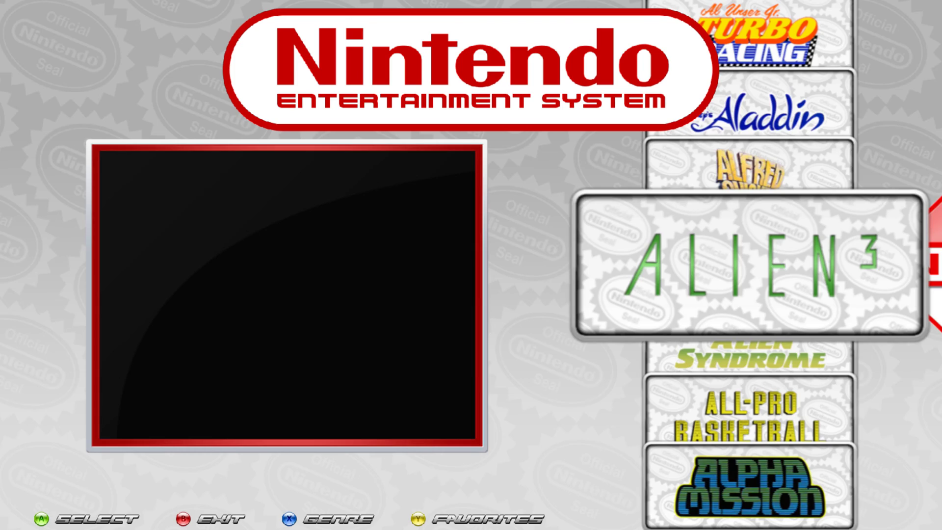
pyautogui.press('Down')
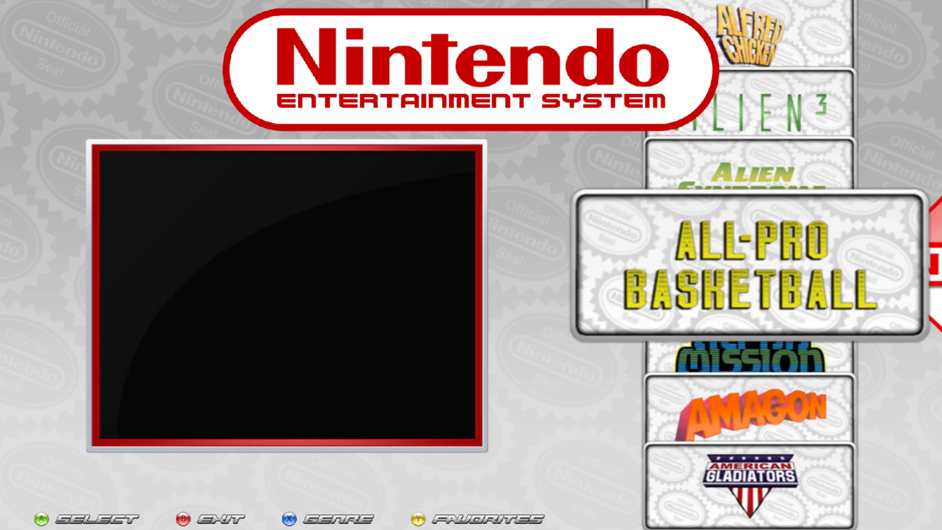
pyautogui.press('Down')
pyautogui.press('Down')
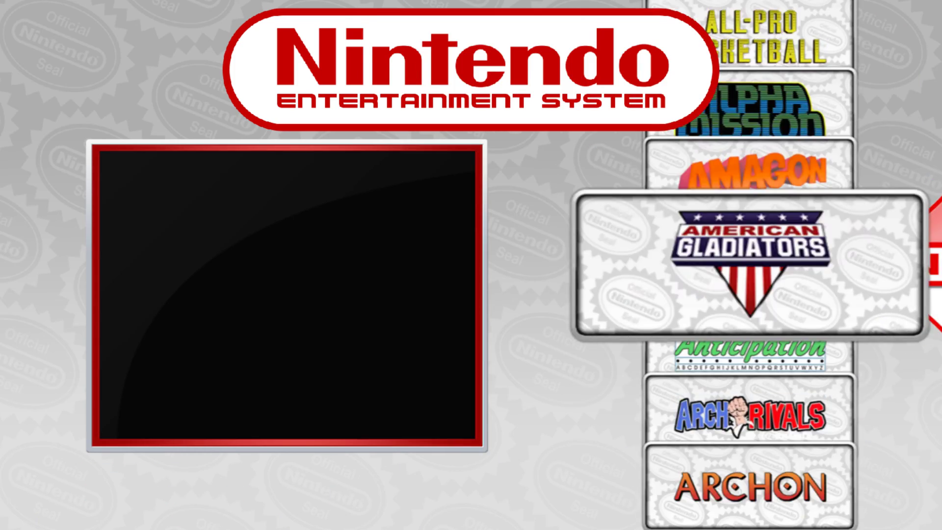
pyautogui.press('Down')
pyautogui.press('Down')
pyautogui.press('Down')
pyautogui.press('Down')
pyautogui.press('Down')
pyautogui.press('Down')
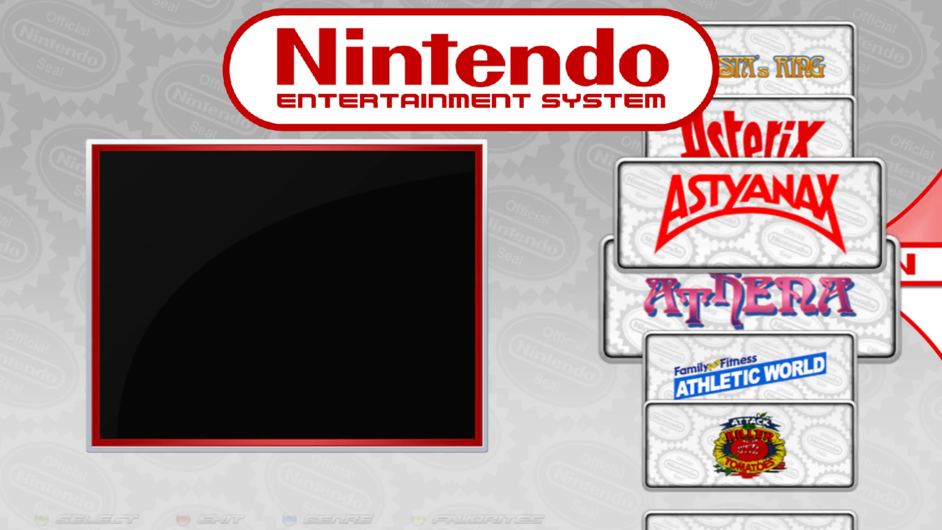
# Return to the main system wheel and look at the remaining system logos
pyautogui.press('Escape')
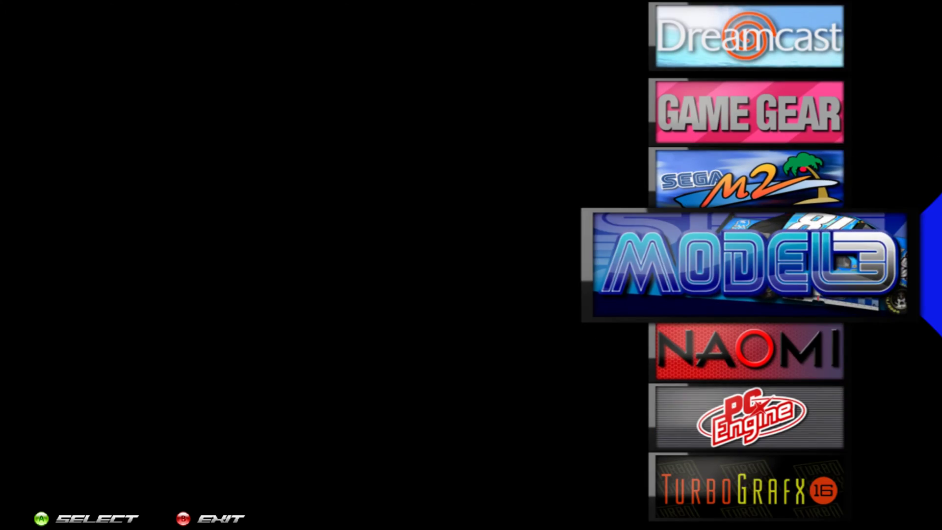
pyautogui.press('Down')
pyautogui.press('Down')
pyautogui.press('Down')
pyautogui.press('Down')
pyautogui.press('Down')
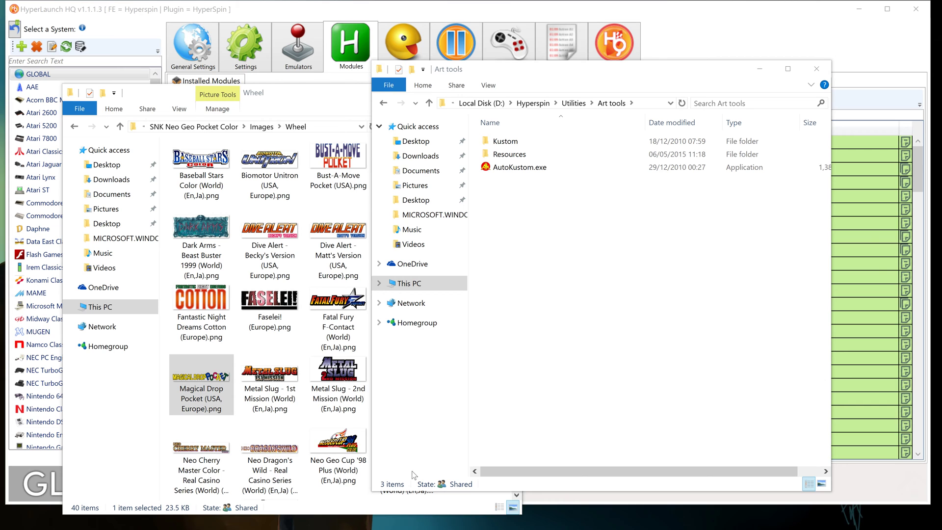
# Launch AutoKustom.exe from the Art tools folder and look over its 3D section before returning to the Wheel settings
pyautogui.doubleClick(530, 170)
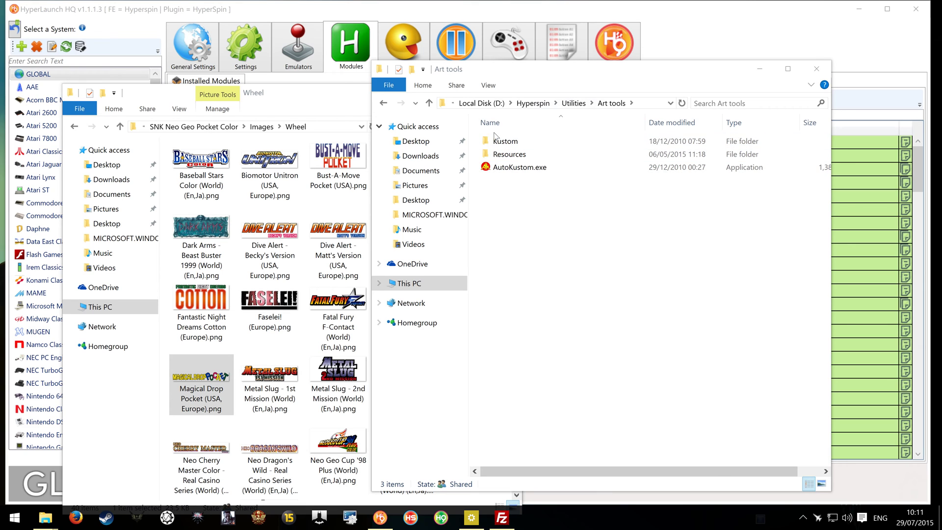
pyautogui.doubleClick(503, 169)
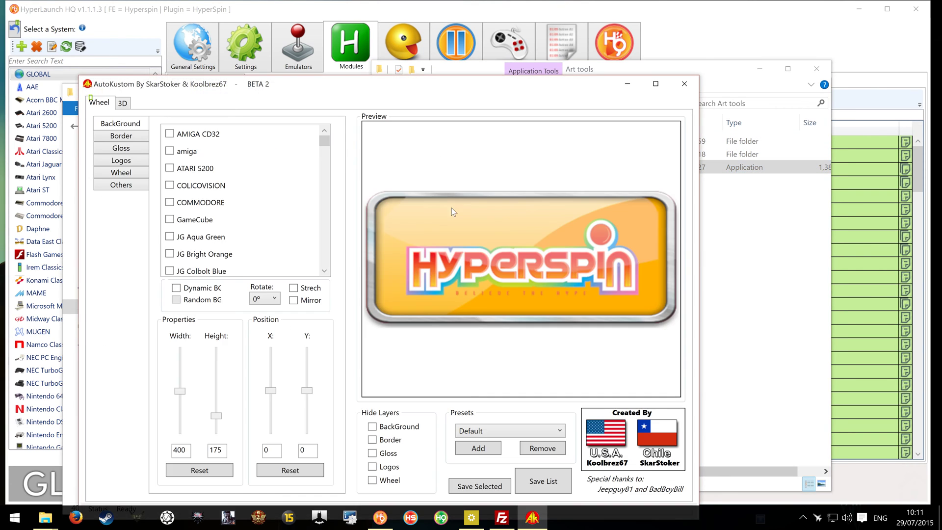
pyautogui.moveTo(362, 83); pyautogui.dragTo(561, 68)
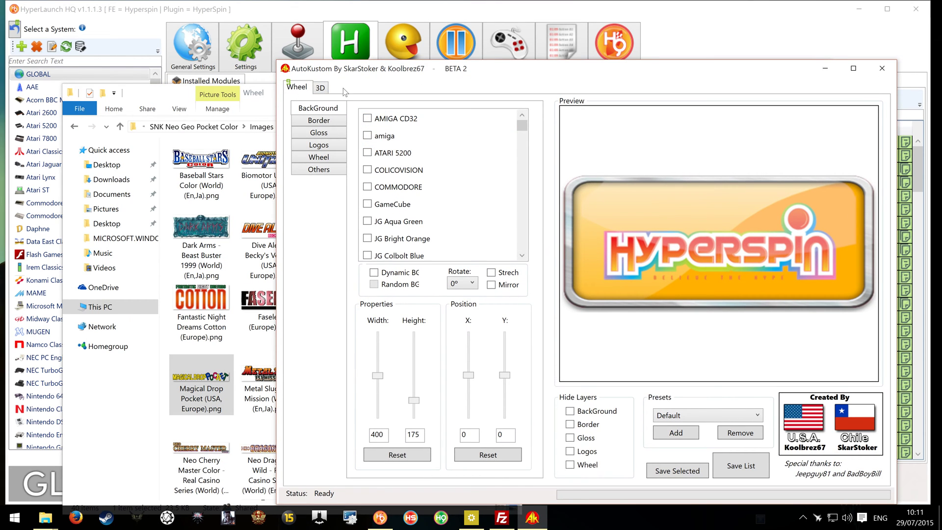
pyautogui.click(321, 88)
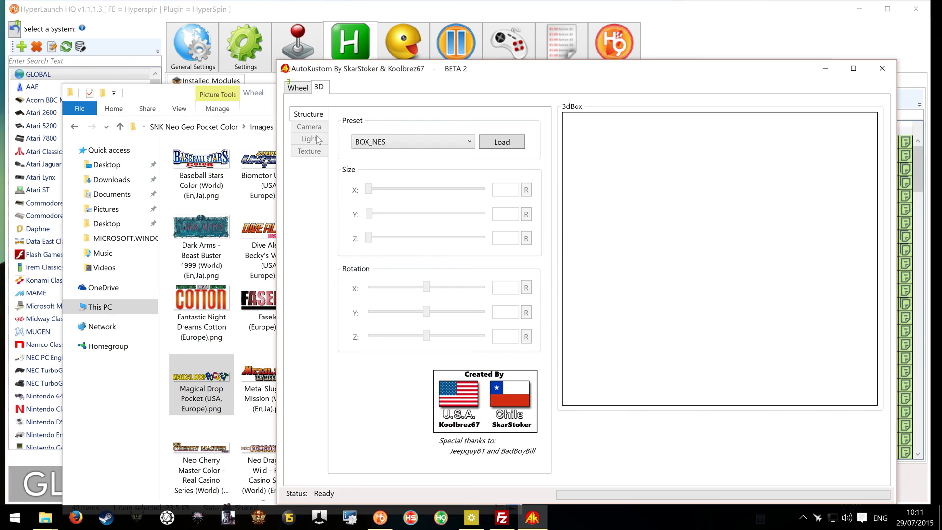
pyautogui.click(299, 88)
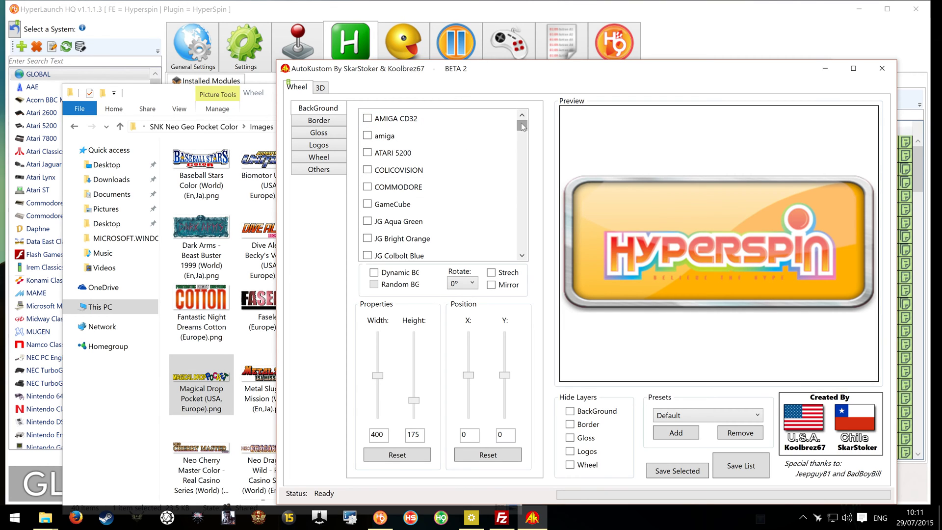
# Preview the wheel backgrounds from KB 80s Retro through KB Atari Jaguar
pyautogui.moveTo(521, 126); pyautogui.dragTo(521, 160)
pyautogui.click(421, 122)
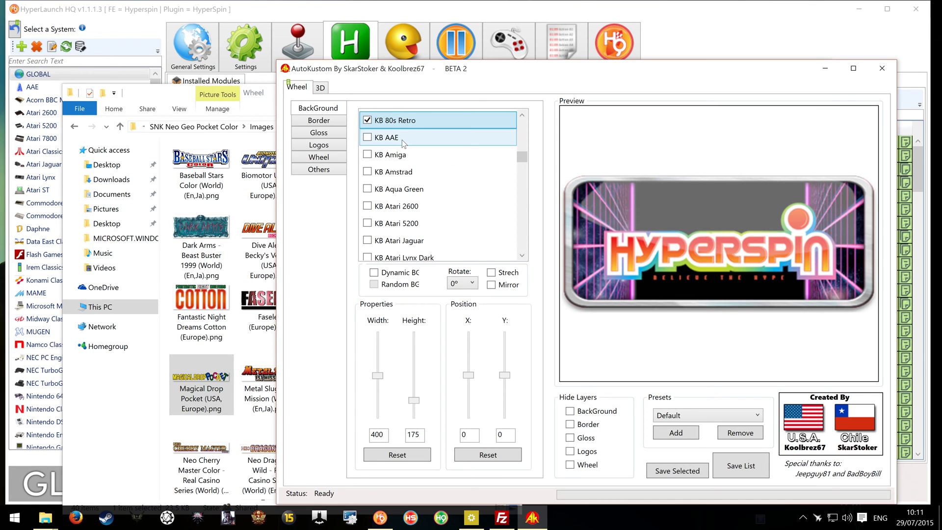
pyautogui.click(402, 139)
pyautogui.click(403, 156)
pyautogui.click(402, 173)
pyautogui.click(403, 190)
pyautogui.click(404, 207)
pyautogui.click(405, 224)
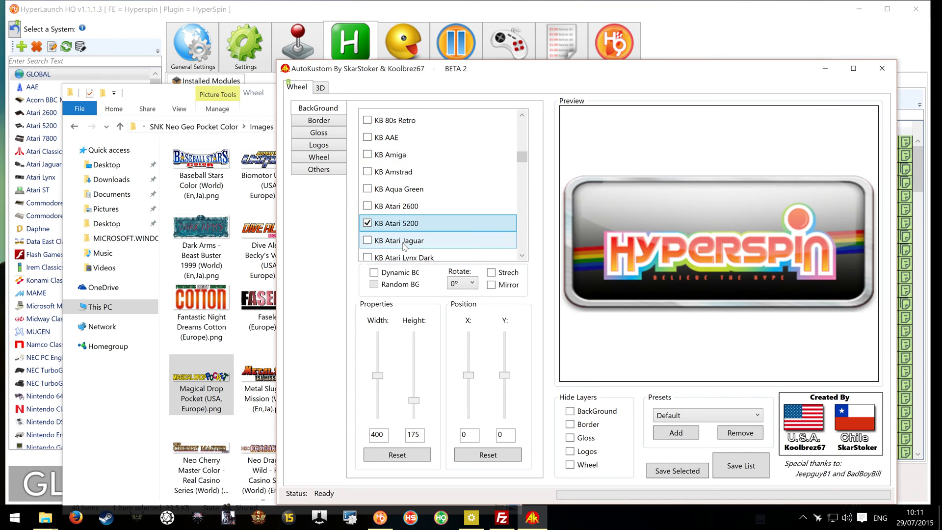
pyautogui.click(403, 241)
# Preview the KB Capcom KB, KB Bright Orange and KB Colbolt Blue wheel backgrounds
pyautogui.scroll(-3, 510, 182)
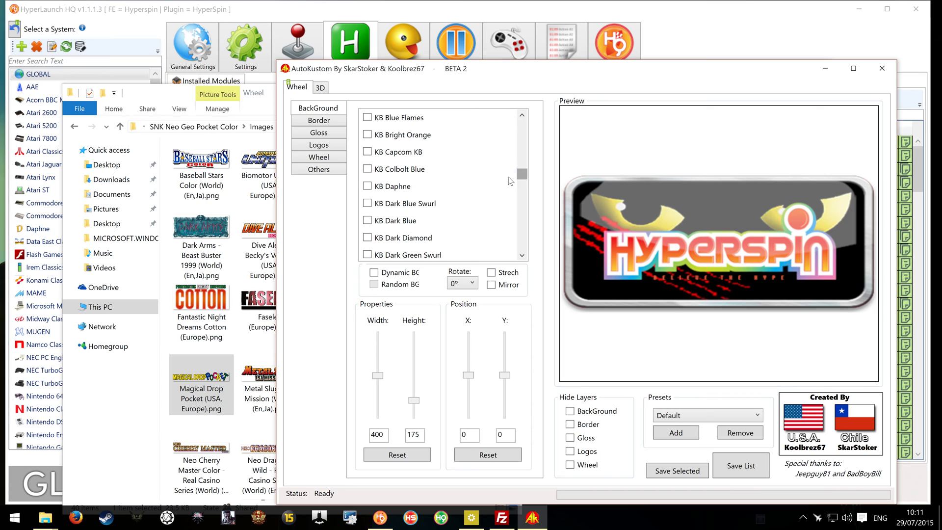
pyautogui.click(432, 152)
pyautogui.click(432, 138)
pyautogui.click(429, 170)
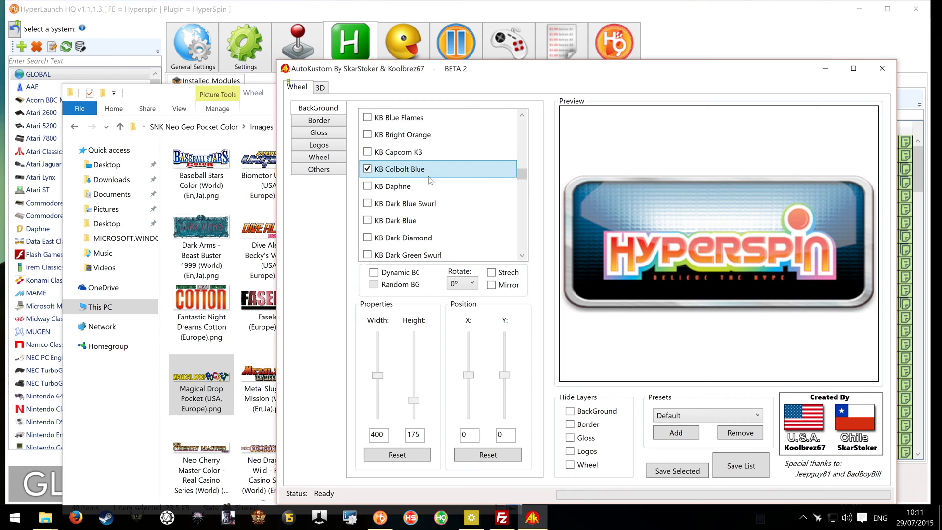
# Set the wheel background to KB Neo Geo Pocket Color and look through the rest of the background list
pyautogui.scroll(-6, 441, 196)
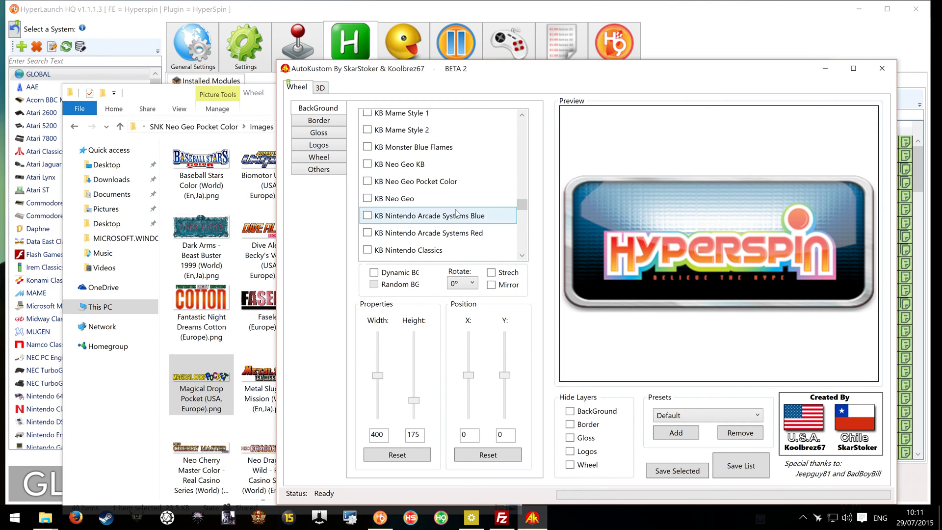
pyautogui.click(425, 186)
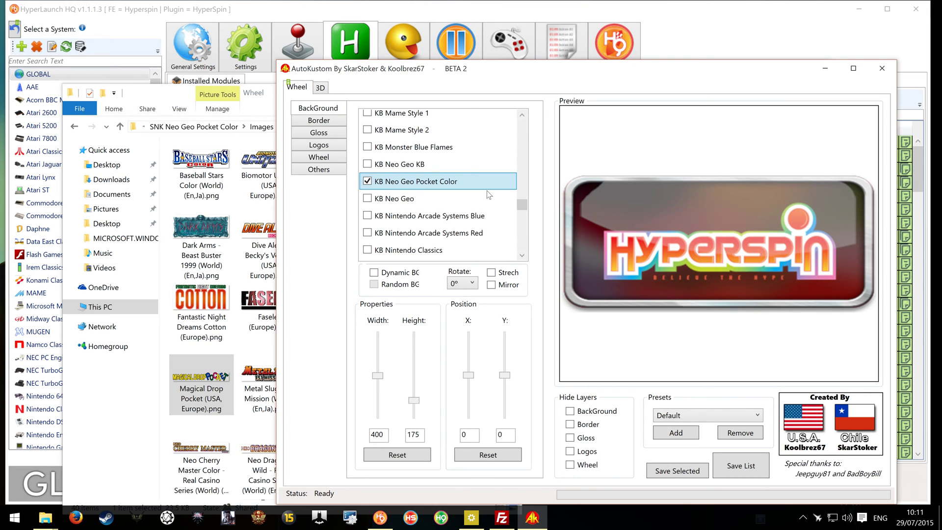
pyautogui.moveTo(522, 204); pyautogui.dragTo(522, 245)
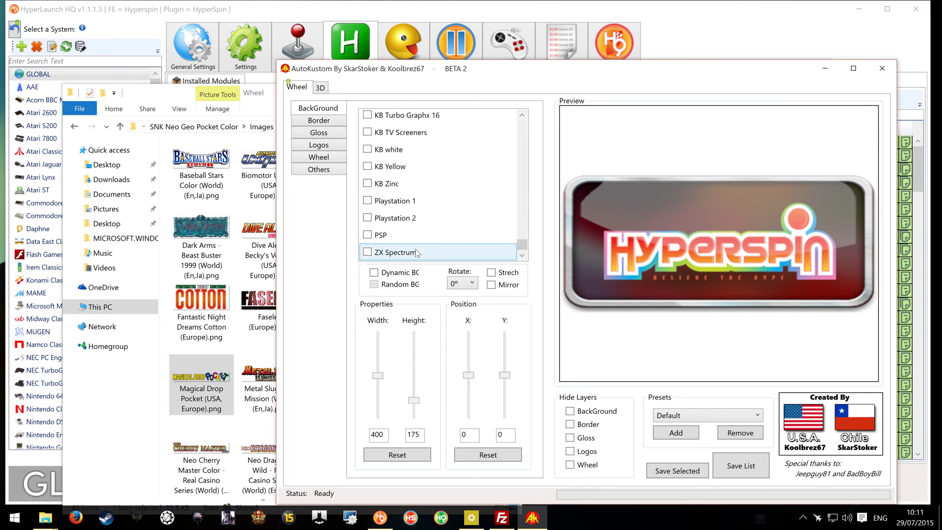
# Preview the Playstation 2, Playstation 1, KB Zinc, KB Yellow and KB white wheel backgrounds
pyautogui.click(407, 220)
pyautogui.click(410, 201)
pyautogui.click(406, 185)
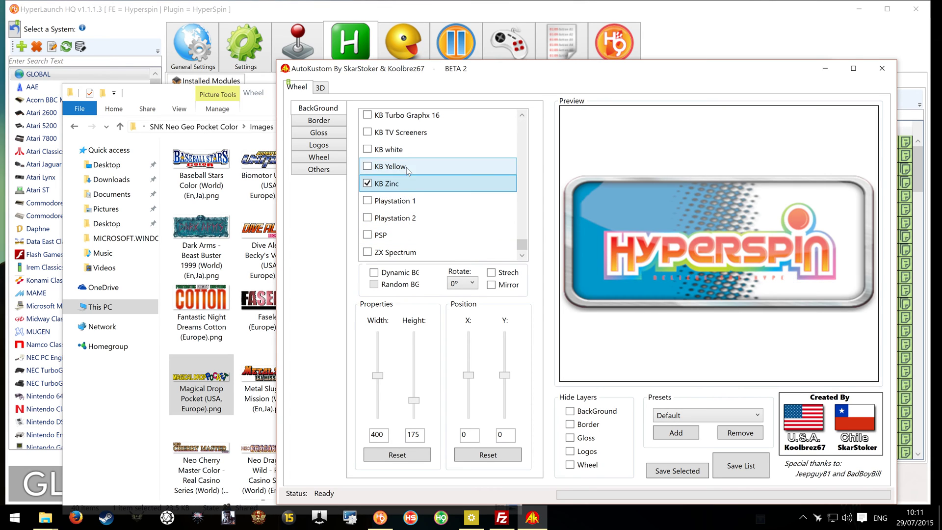
pyautogui.click(407, 152)
pyautogui.click(401, 169)
pyautogui.click(405, 150)
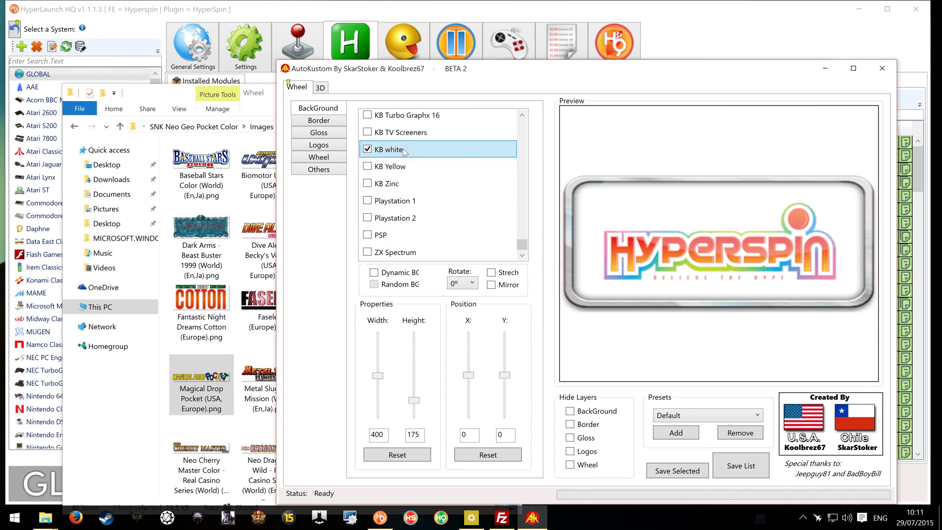
# Set the wheel background back to KB Neo Geo Pocket Color
pyautogui.scroll(4, 414, 167)
pyautogui.scroll(6, 420, 173)
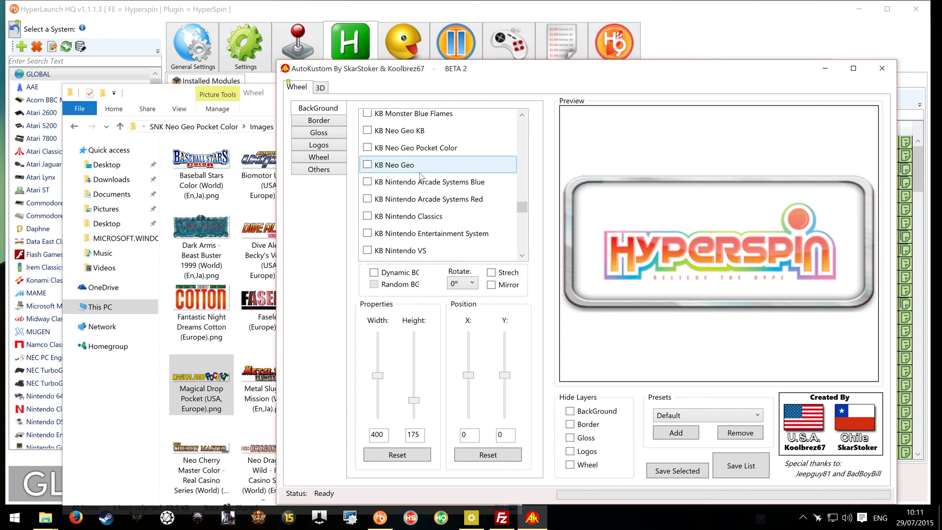
pyautogui.scroll(1, 420, 176)
pyautogui.click(419, 178)
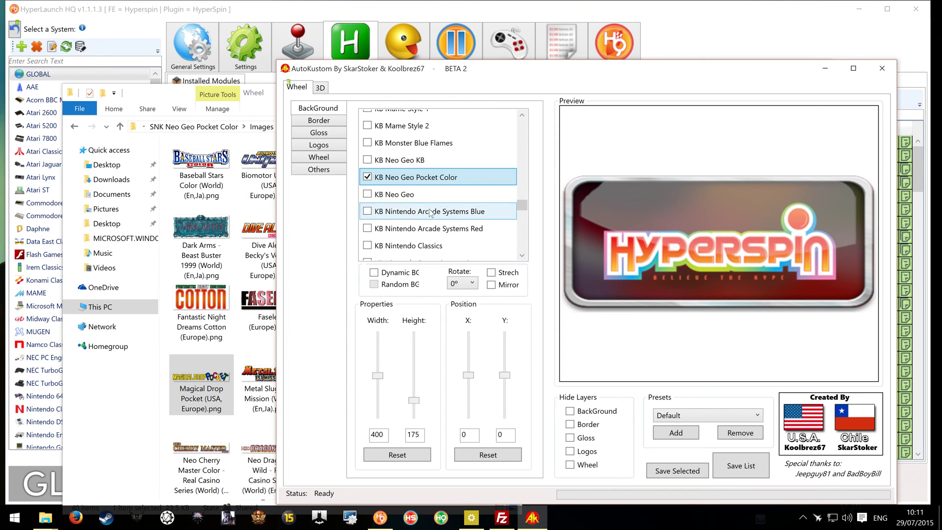
# Try the KB Chrome Capcom Blue, KB Chrome Carbon and KB Chrome DreamCast Orange borders, and settle on KB THK Border
pyautogui.click(320, 122)
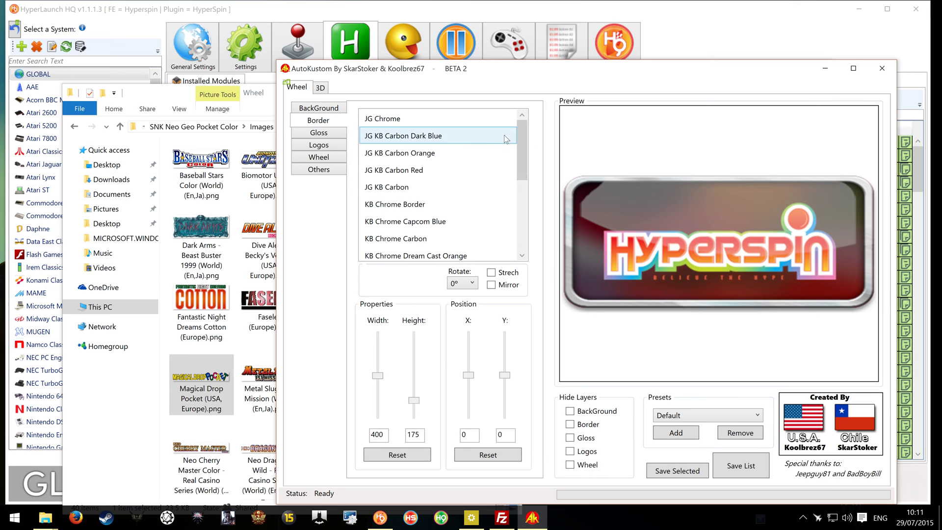
pyautogui.scroll(-1, 523, 174)
pyautogui.click(498, 162)
pyautogui.click(500, 178)
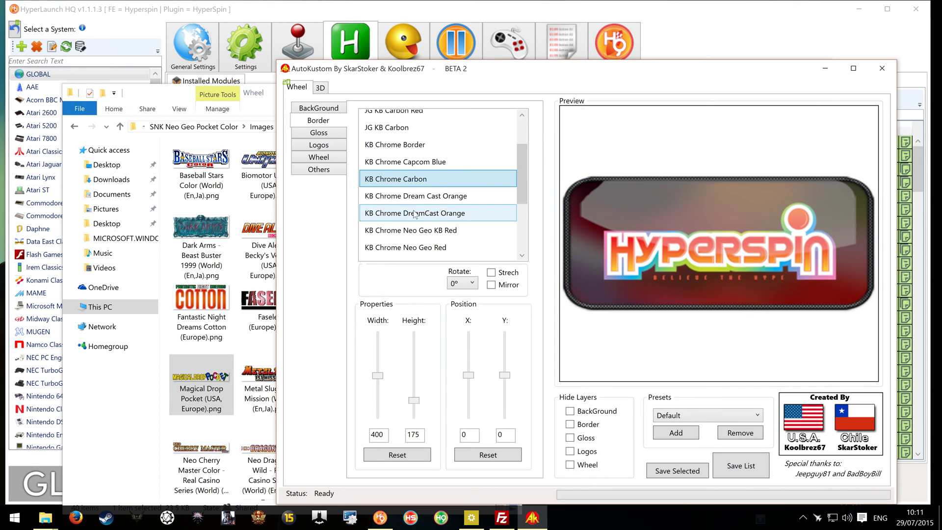
pyautogui.click(506, 213)
pyautogui.scroll(-2, 515, 186)
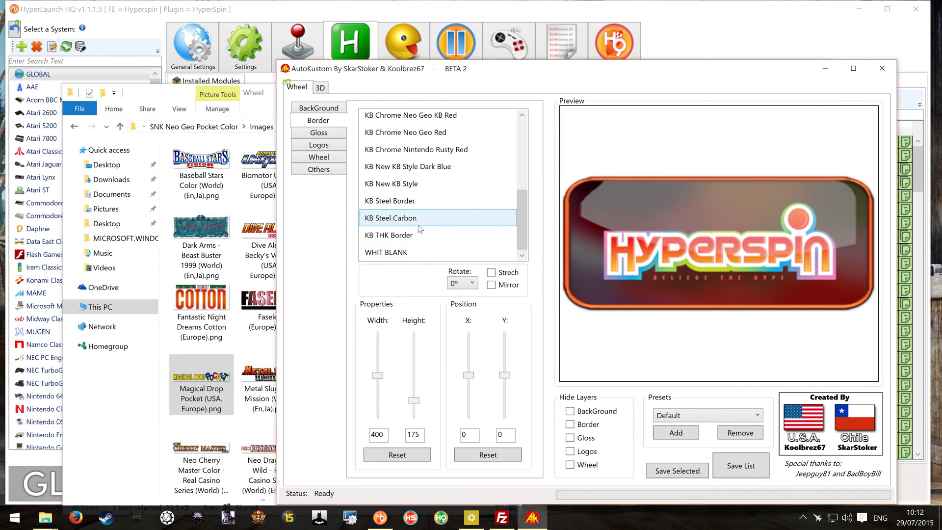
pyautogui.click(403, 235)
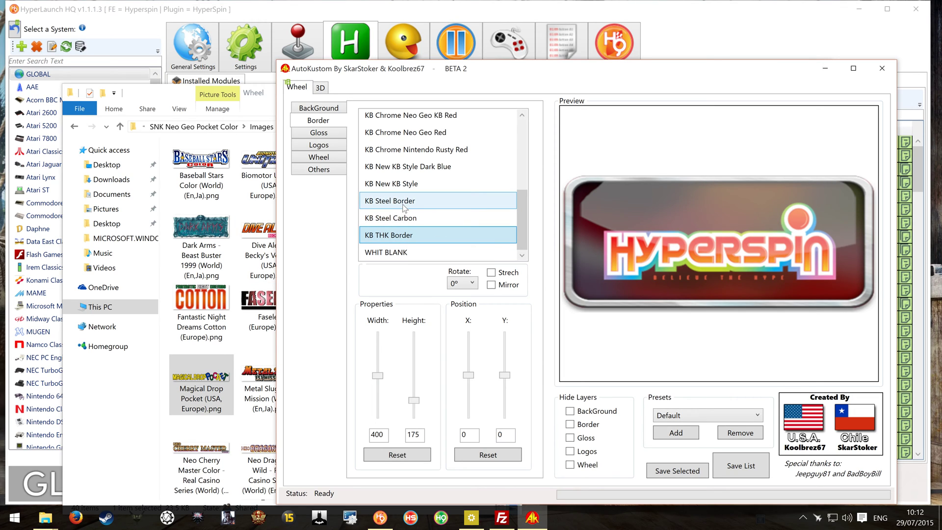
# Compare the JG and KB highlight gloss styles on the wheel and set the gloss to NoGloss
pyautogui.click(327, 132)
pyautogui.click(389, 123)
pyautogui.click(389, 137)
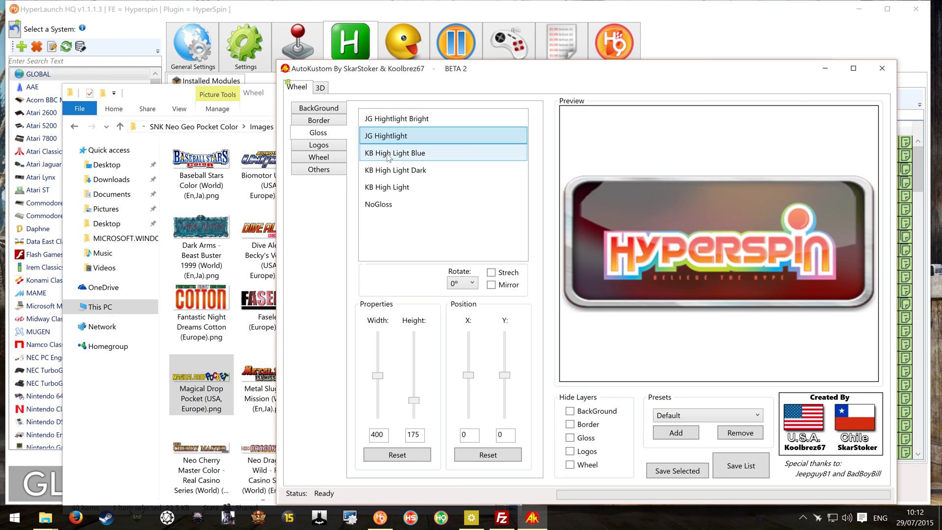
pyautogui.click(389, 154)
pyautogui.click(386, 170)
pyautogui.click(382, 188)
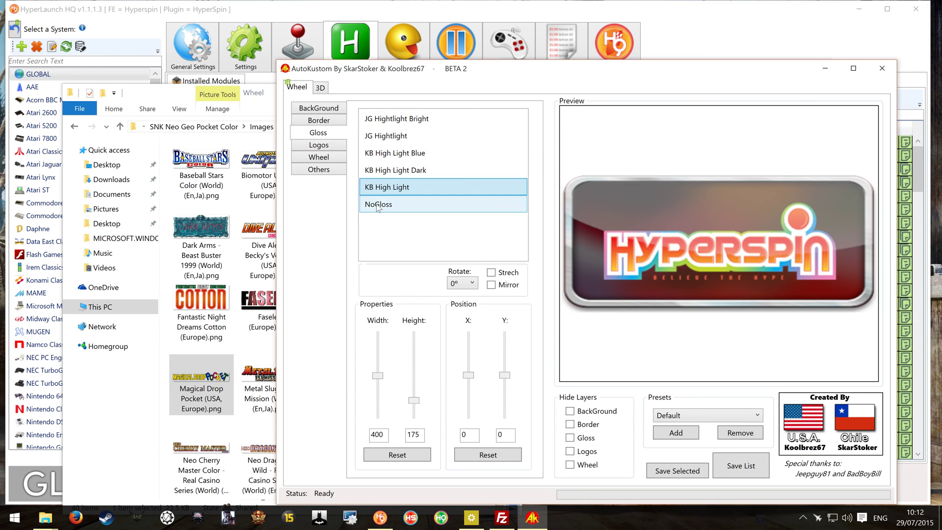
pyautogui.click(378, 205)
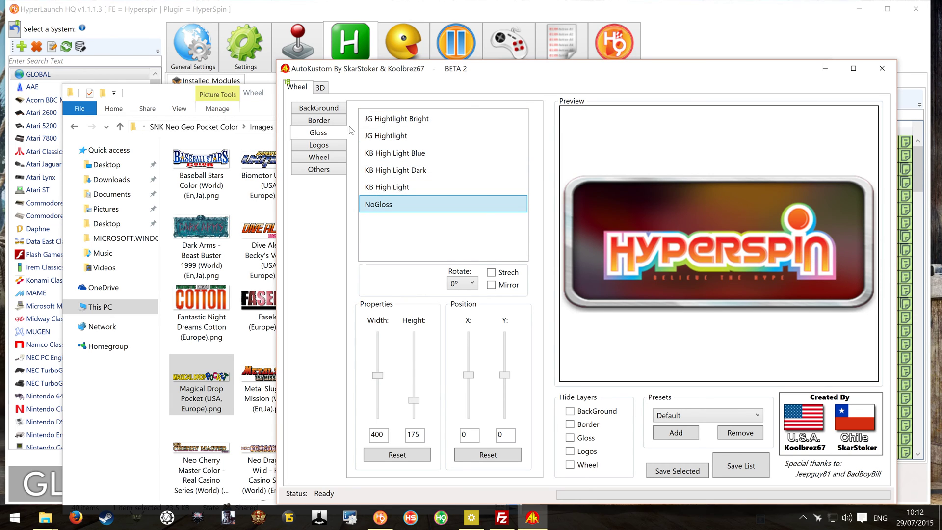
# Set the logo system to Neo Geo Pocket Color and try the option that adds manufacturer logos
pyautogui.click(327, 148)
pyautogui.click(406, 131)
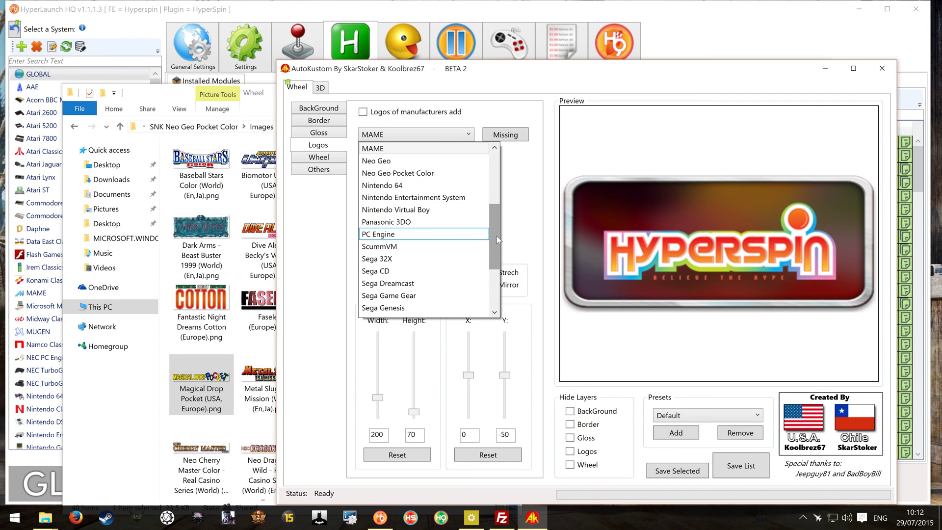
pyautogui.moveTo(497, 237); pyautogui.dragTo(493, 272)
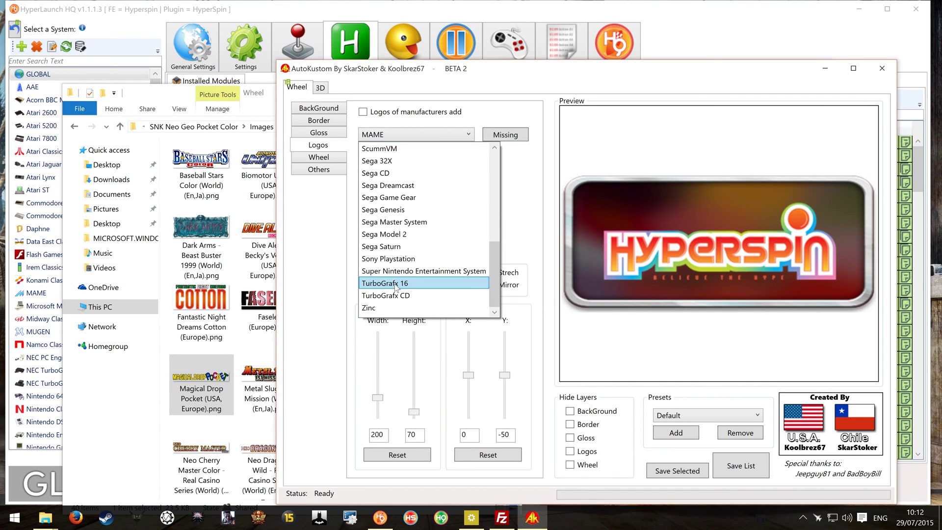
pyautogui.scroll(2, 395, 225)
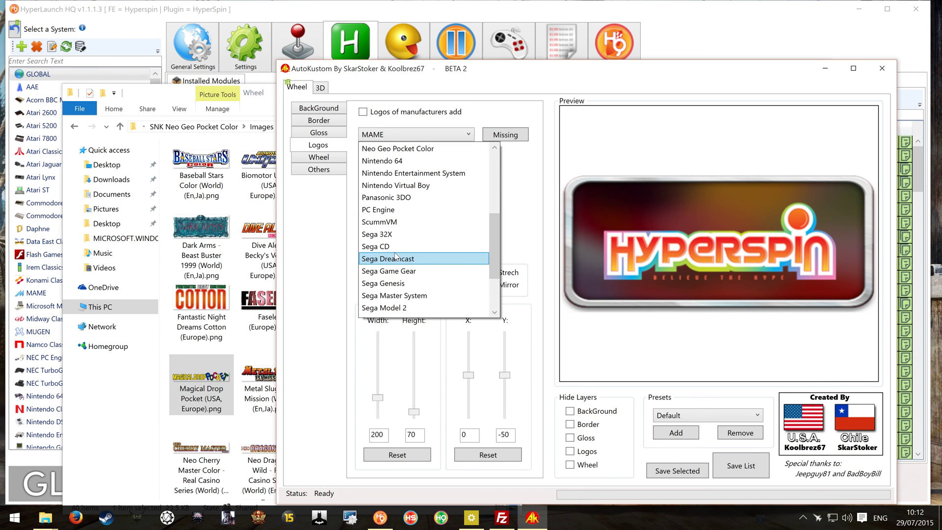
pyautogui.scroll(2, 406, 197)
pyautogui.click(406, 222)
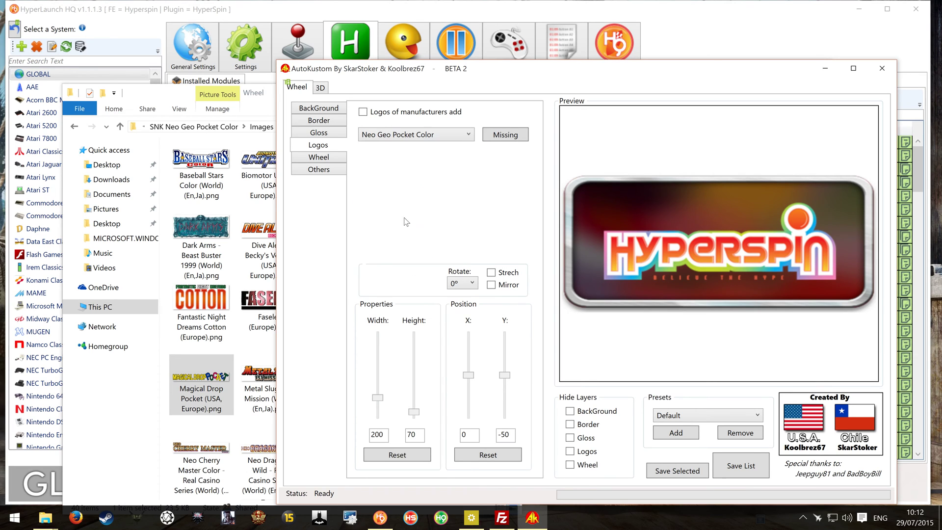
pyautogui.click(376, 114)
pyautogui.click(363, 112)
# Start adding a wheel image folder, expand This PC, and check the SNK Neo Geo Pocket Color wheel folder in File Explorer
pyautogui.click(329, 159)
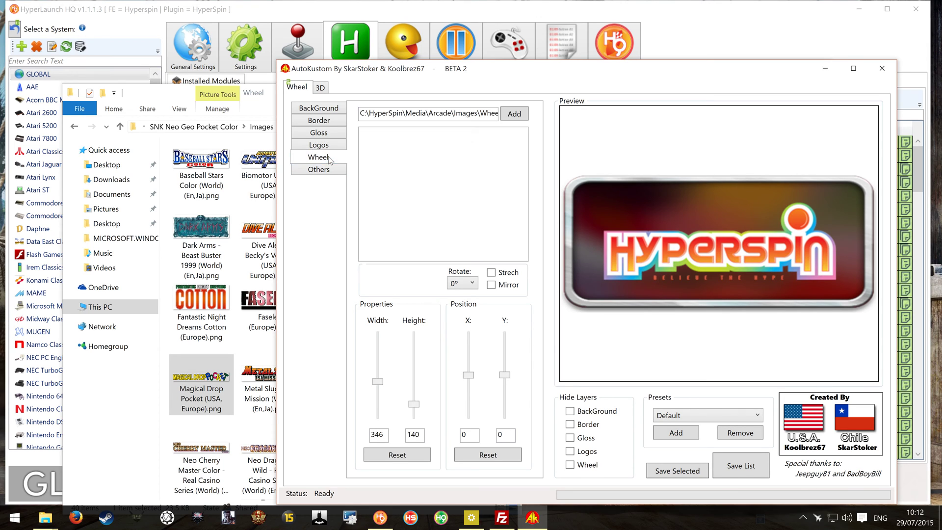
pyautogui.click(513, 114)
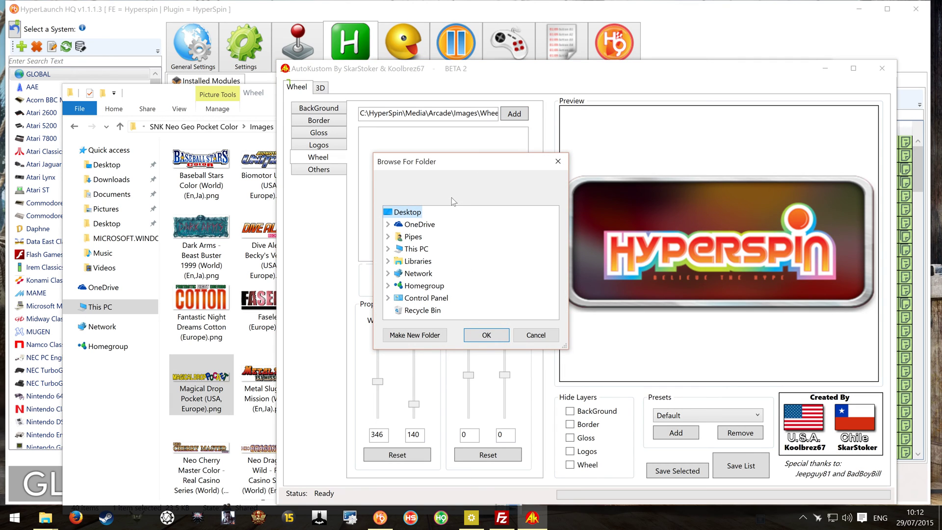
pyautogui.click(557, 162)
pyautogui.click(514, 115)
pyautogui.click(390, 250)
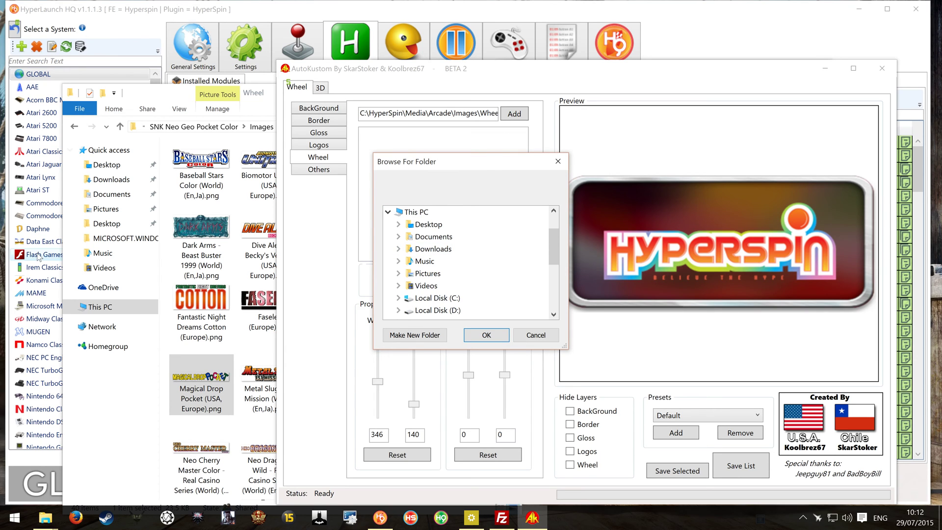
pyautogui.click(180, 98)
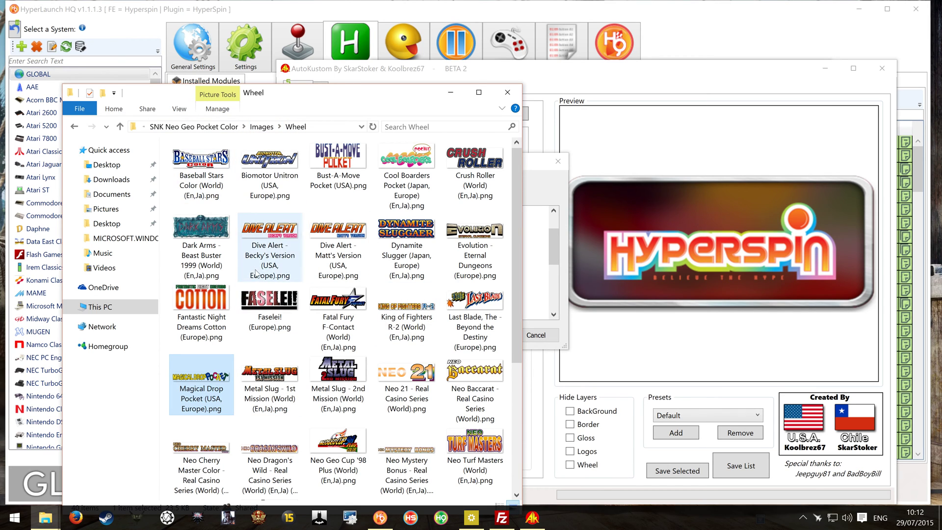
pyautogui.click(535, 245)
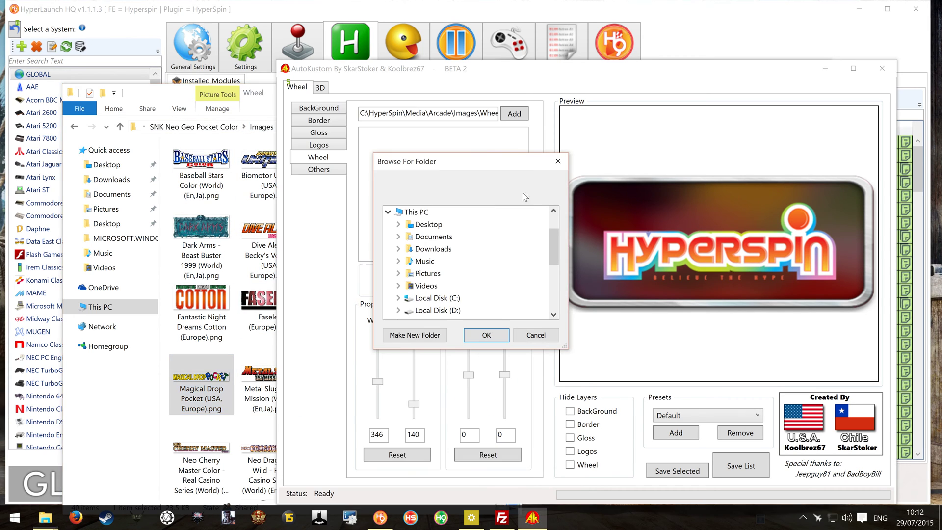
# Expand D:\Hyperspin\Media in the folder browser and find the SNK Neo Geo system folders
pyautogui.click(399, 311)
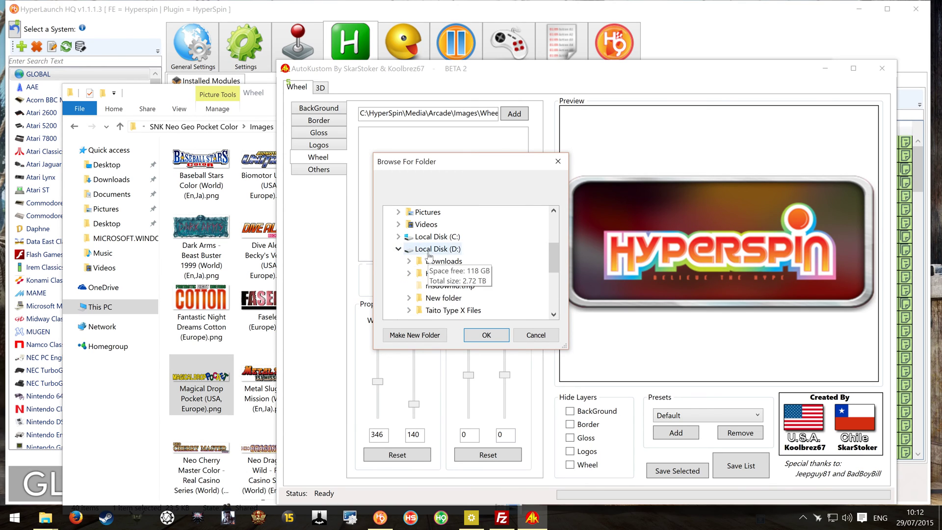
pyautogui.click(410, 274)
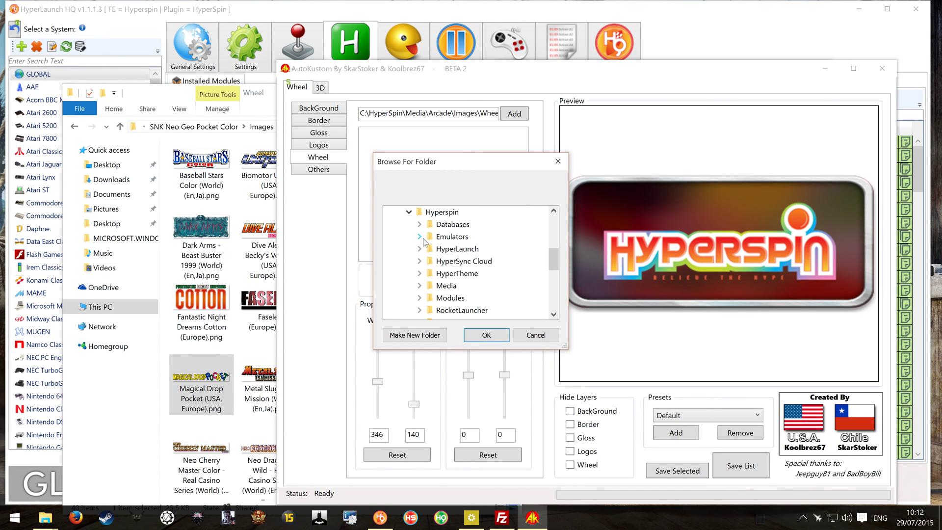
pyautogui.click(420, 286)
pyautogui.scroll(-8, 476, 265)
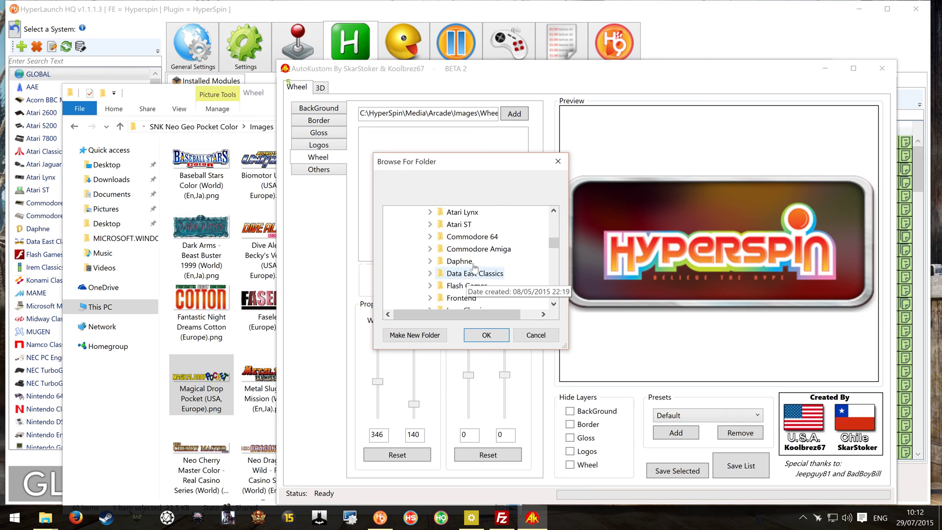
pyautogui.scroll(-8, 480, 263)
pyautogui.scroll(2, 479, 272)
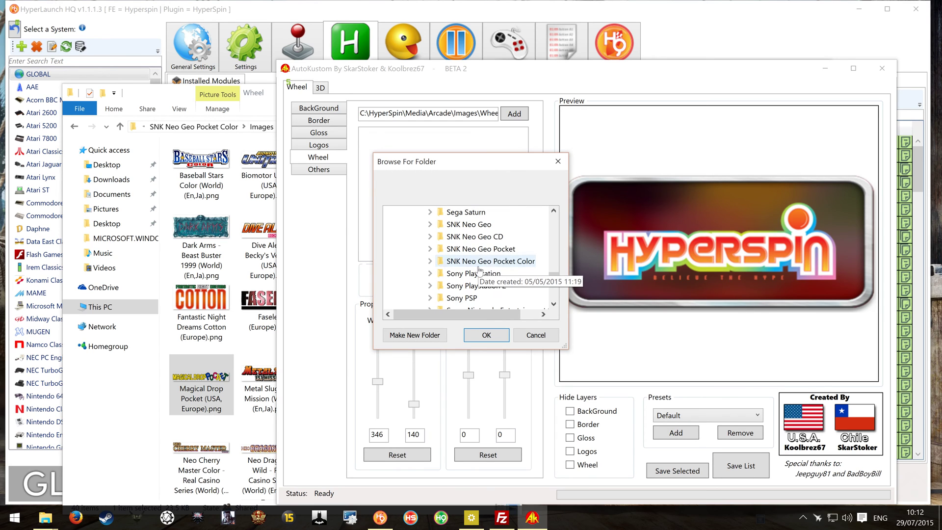
pyautogui.click(430, 249)
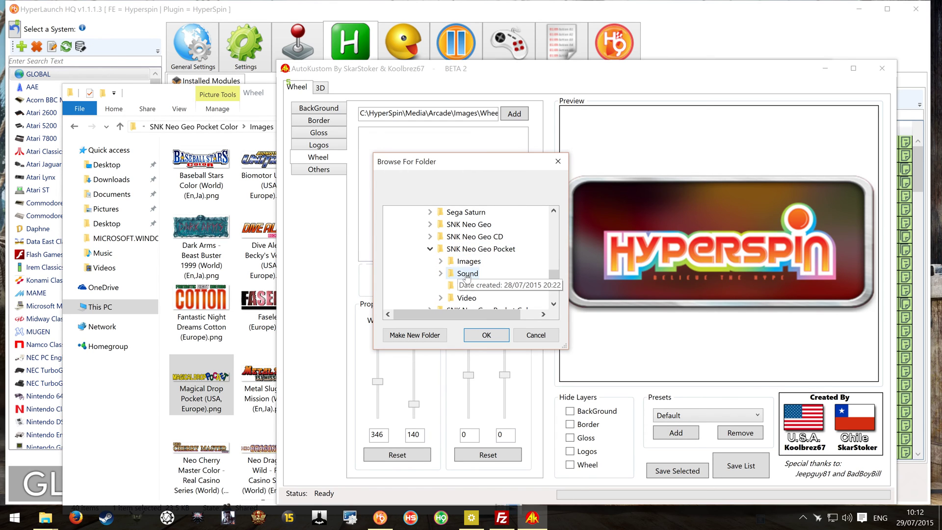
pyautogui.click(441, 262)
pyautogui.scroll(-5, 493, 275)
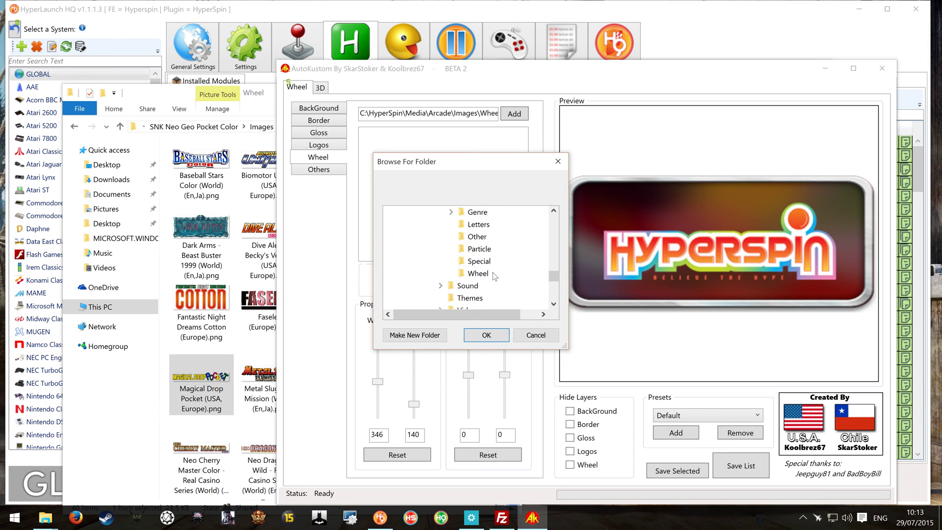
pyautogui.scroll(2, 491, 273)
pyautogui.click(477, 237)
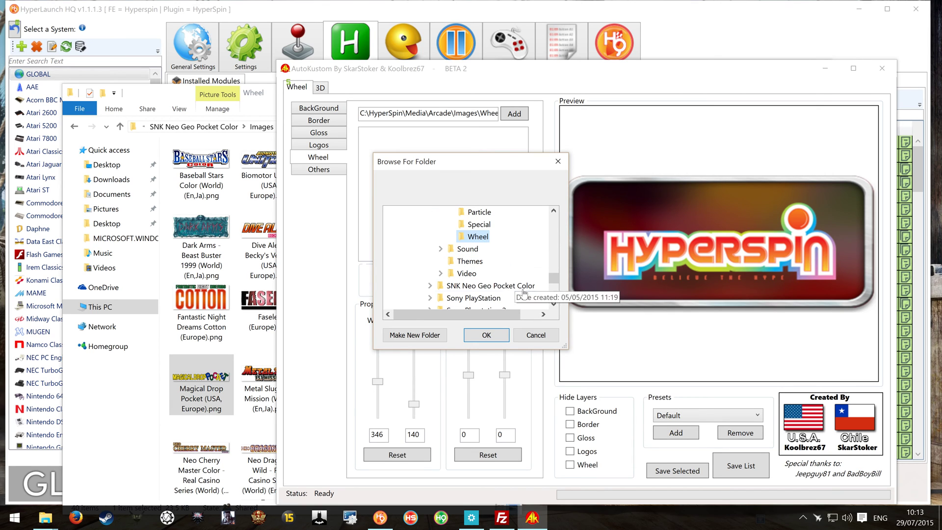
pyautogui.scroll(2, 494, 270)
pyautogui.scroll(2, 492, 266)
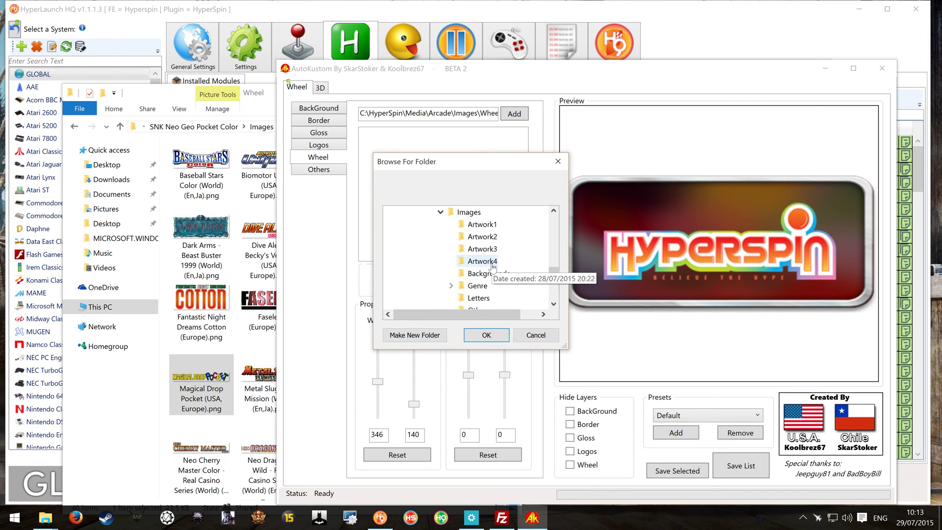
pyautogui.scroll(-4, 518, 245)
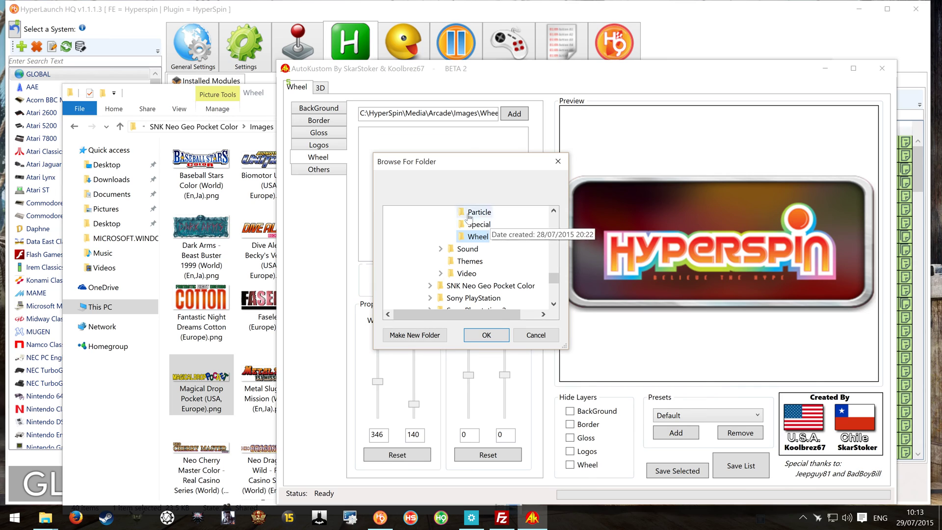
pyautogui.scroll(5, 485, 262)
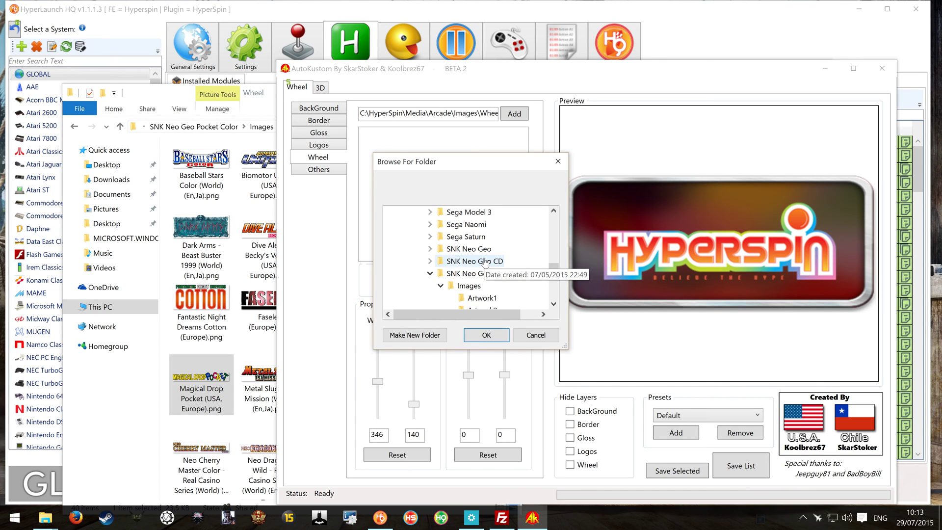
pyautogui.click(480, 273)
pyautogui.doubleClick(479, 273)
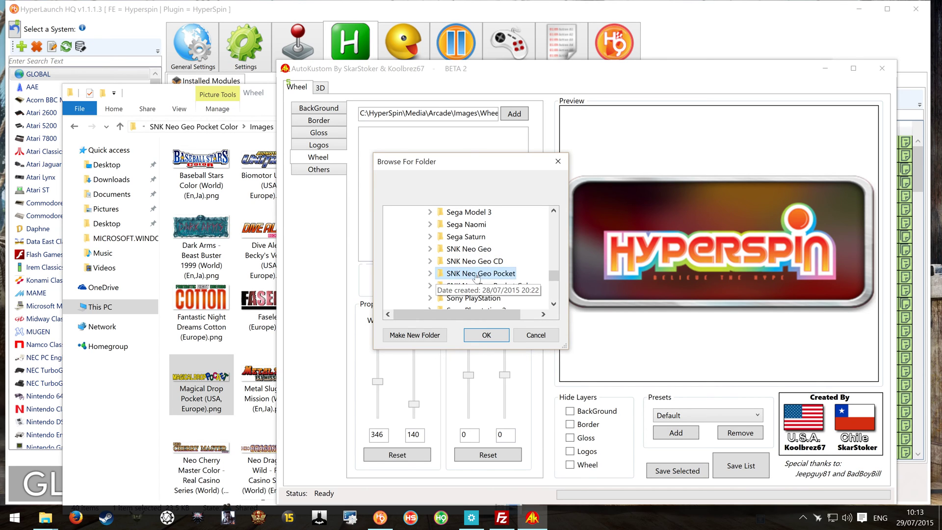
# Load the Images\Wheel folder of SNK Neo Geo Pocket Color as the source of the wheel logos
pyautogui.scroll(-1, 478, 277)
pyautogui.doubleClick(481, 249)
pyautogui.scroll(-1, 475, 253)
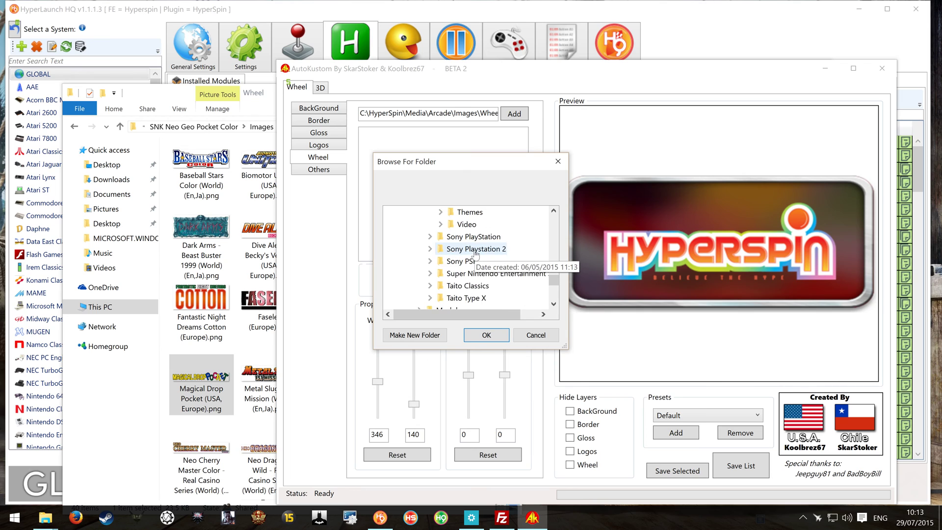
pyautogui.scroll(1, 476, 252)
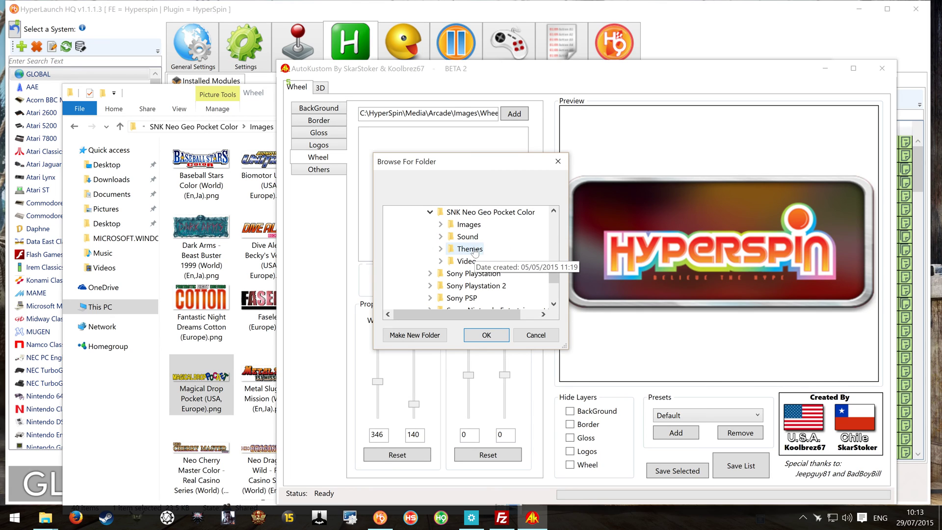
pyautogui.click(441, 224)
pyautogui.scroll(-2, 478, 260)
pyautogui.click(478, 274)
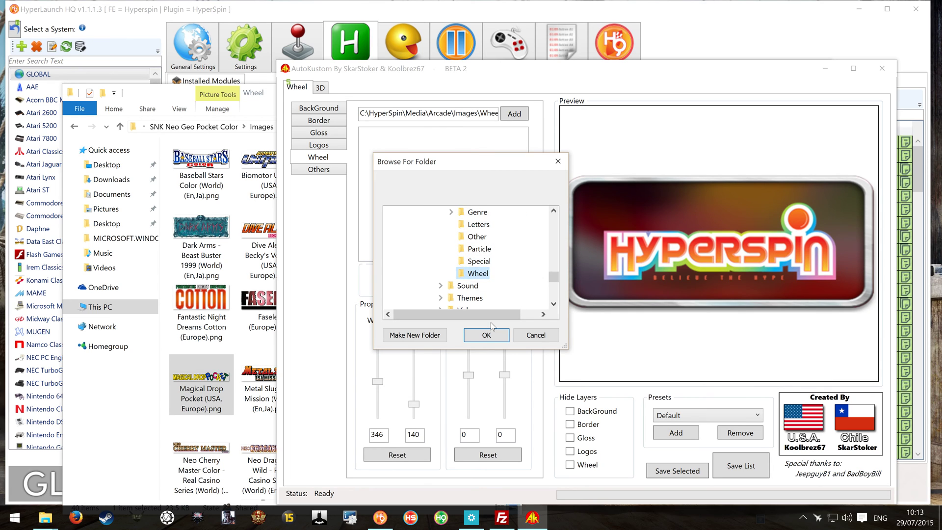
pyautogui.click(481, 334)
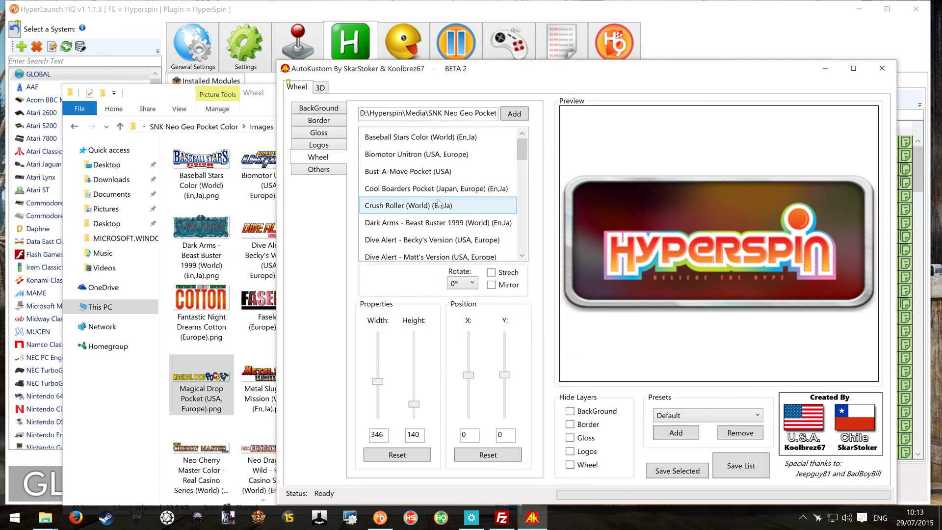
# Preview the framed wheel artwork of individual games in the list, from Baseball Stars Color through Neo Mystery Bonus
pyautogui.click(439, 138)
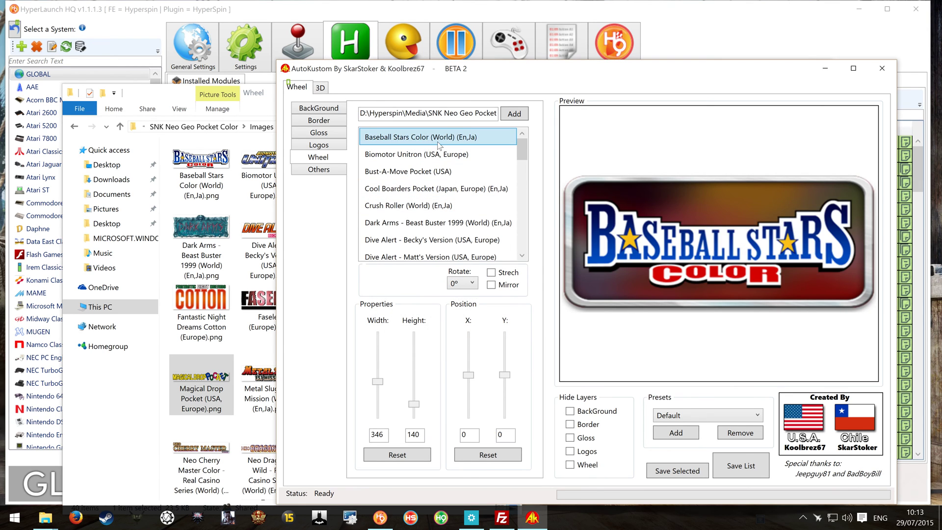
pyautogui.click(432, 154)
pyautogui.click(426, 172)
pyautogui.click(432, 205)
pyautogui.scroll(-1, 451, 220)
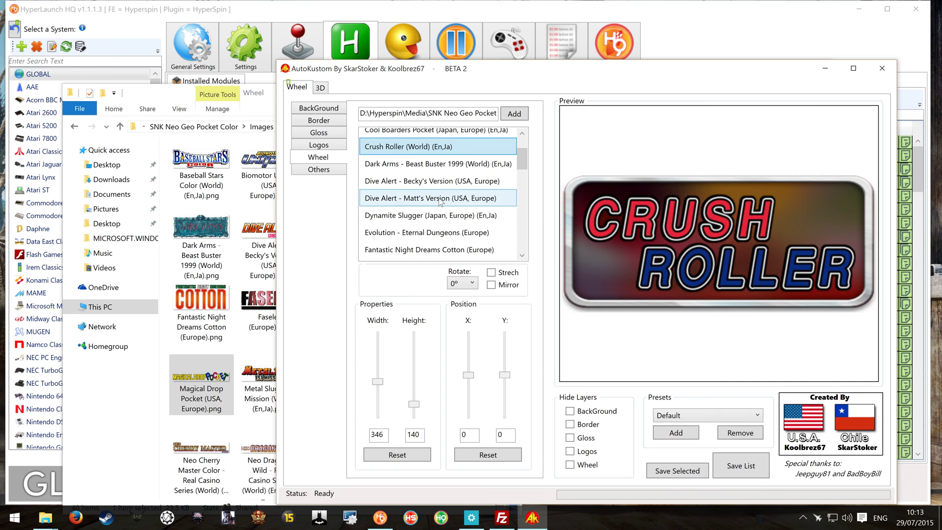
pyautogui.click(432, 205)
pyautogui.click(427, 223)
pyautogui.scroll(-1, 423, 227)
pyautogui.click(423, 207)
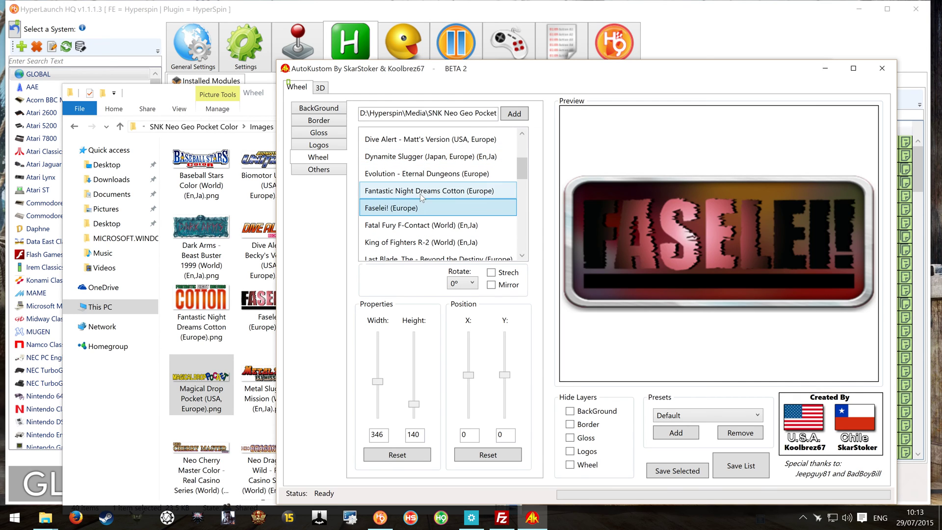
pyautogui.click(421, 191)
pyautogui.click(422, 225)
pyautogui.click(431, 241)
pyautogui.scroll(-1, 471, 211)
pyautogui.click(445, 206)
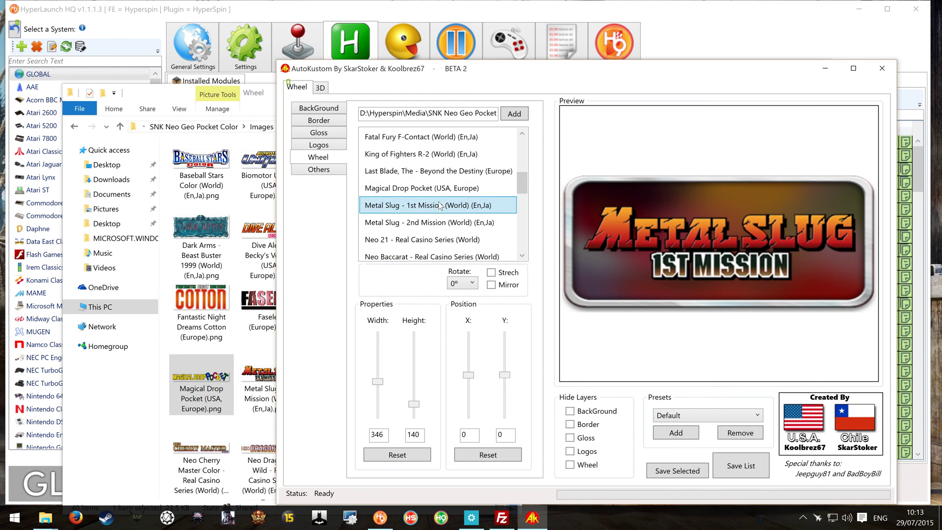
pyautogui.click(441, 189)
pyautogui.click(445, 172)
pyautogui.click(427, 225)
pyautogui.click(427, 239)
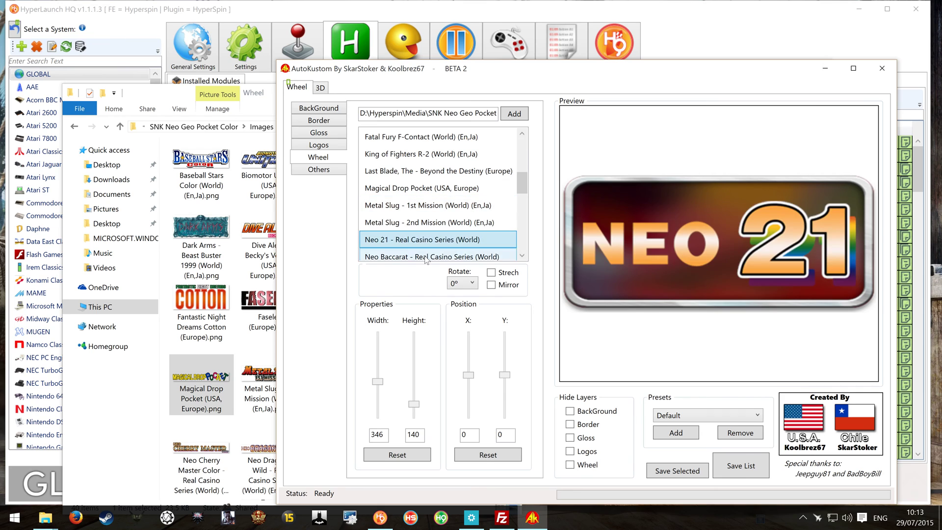
pyautogui.scroll(-1, 427, 230)
pyautogui.click(427, 224)
pyautogui.scroll(-1, 427, 231)
pyautogui.click(432, 233)
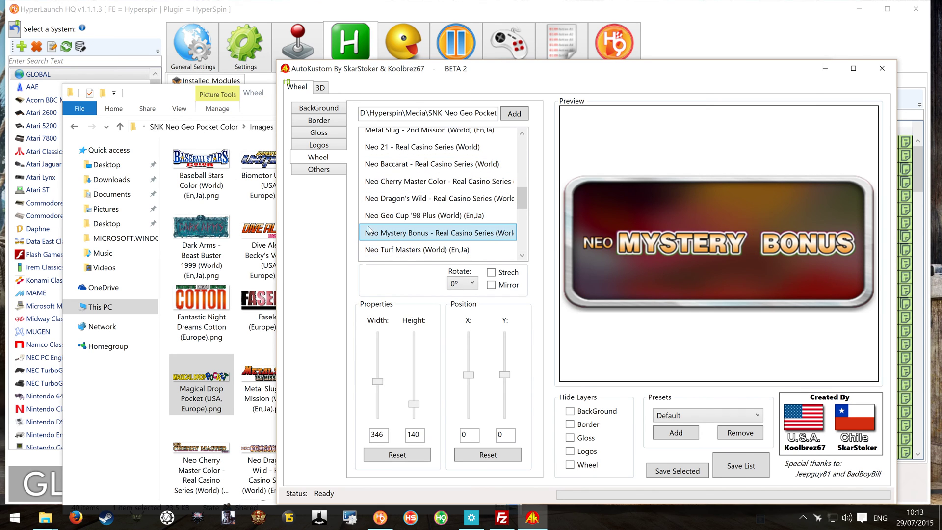
# Check the canvas size and mouse sensibility in the other wheel settings
pyautogui.click(325, 171)
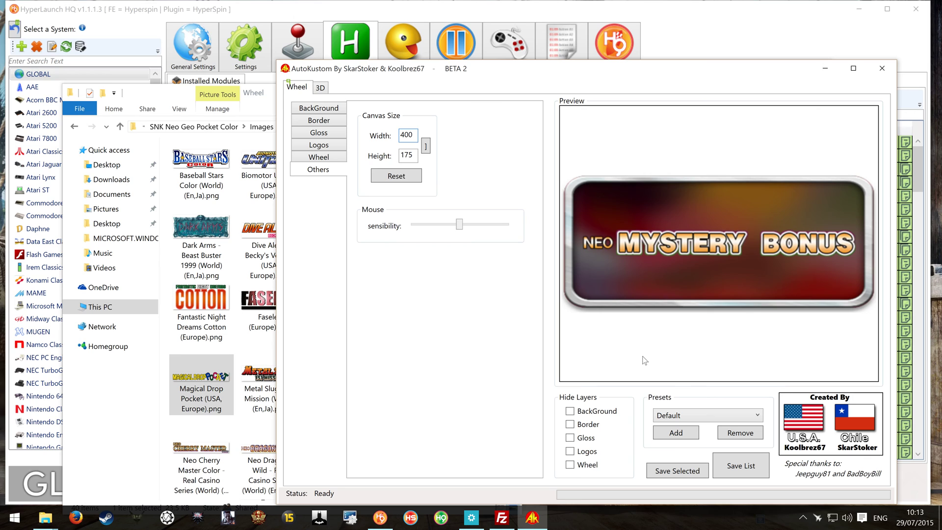
pyautogui.click(332, 158)
pyautogui.click(322, 171)
# Start saving the whole wheel list, expand D:\Hyperspin\Media in the folder browser and find the SNK Neo Geo Pocket Color folder
pyautogui.click(742, 466)
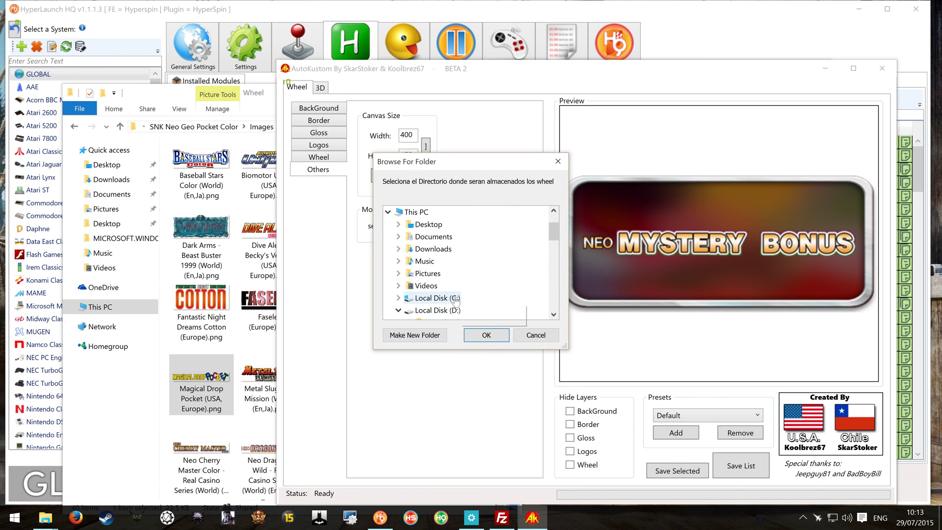
pyautogui.click(399, 310)
pyautogui.scroll(-2, 407, 295)
pyautogui.click(409, 261)
pyautogui.scroll(-1, 430, 268)
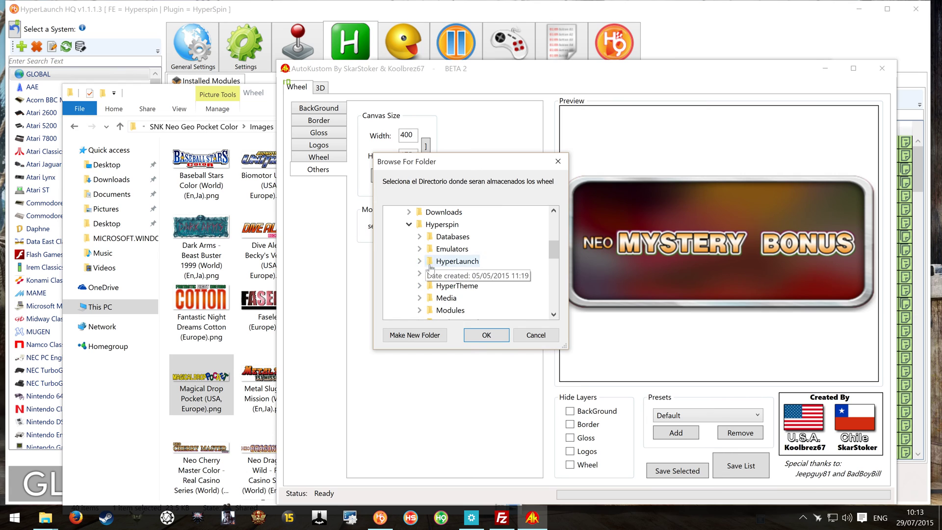
pyautogui.click(420, 298)
pyautogui.scroll(-7, 442, 295)
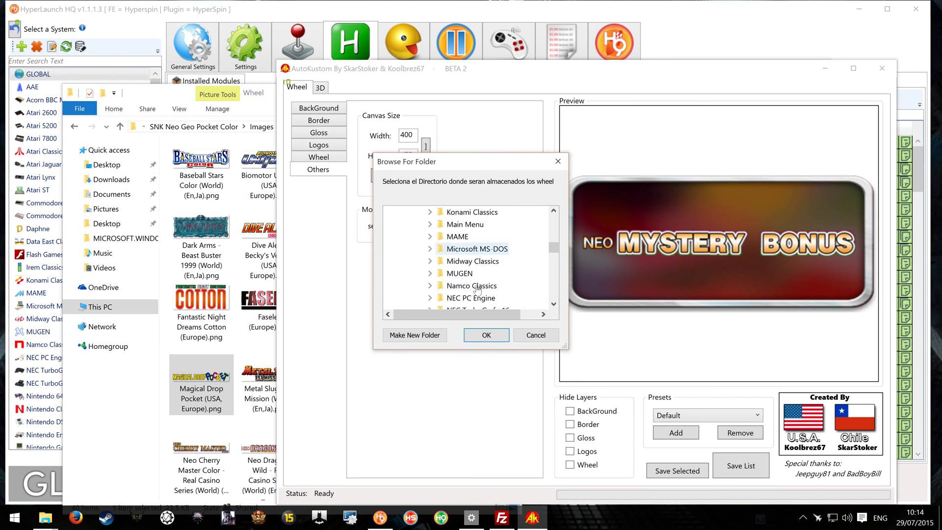
pyautogui.scroll(-2, 478, 290)
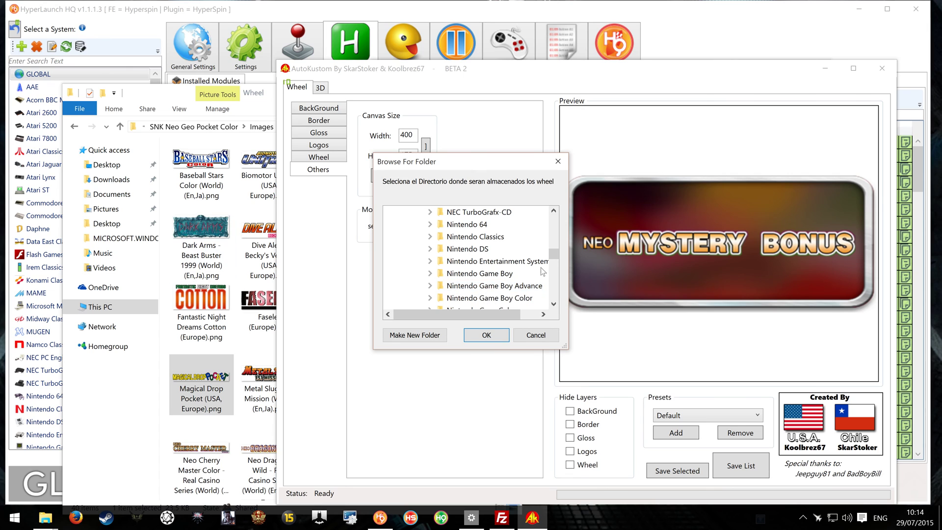
pyautogui.scroll(-10, 434, 265)
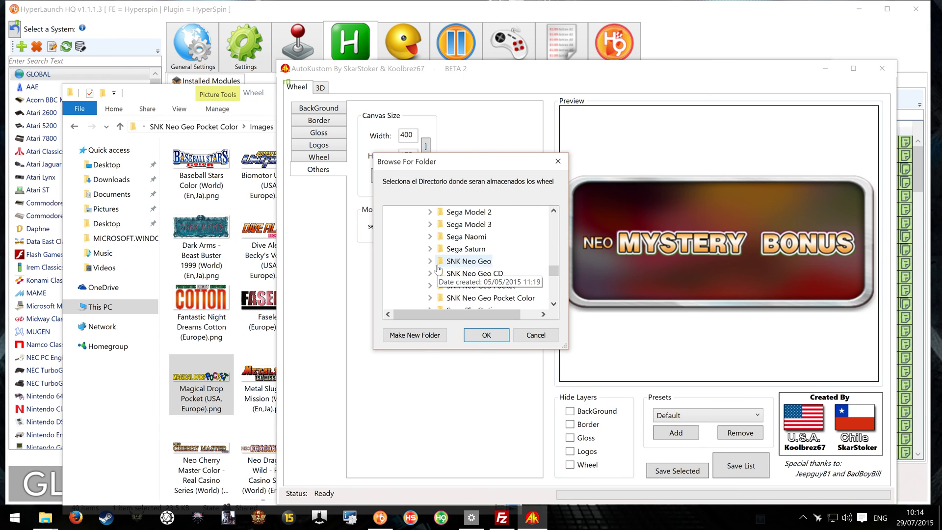
# Save all the wheels into the Images\Wheel folder of SNK Neo Geo Pocket Color
pyautogui.click(430, 225)
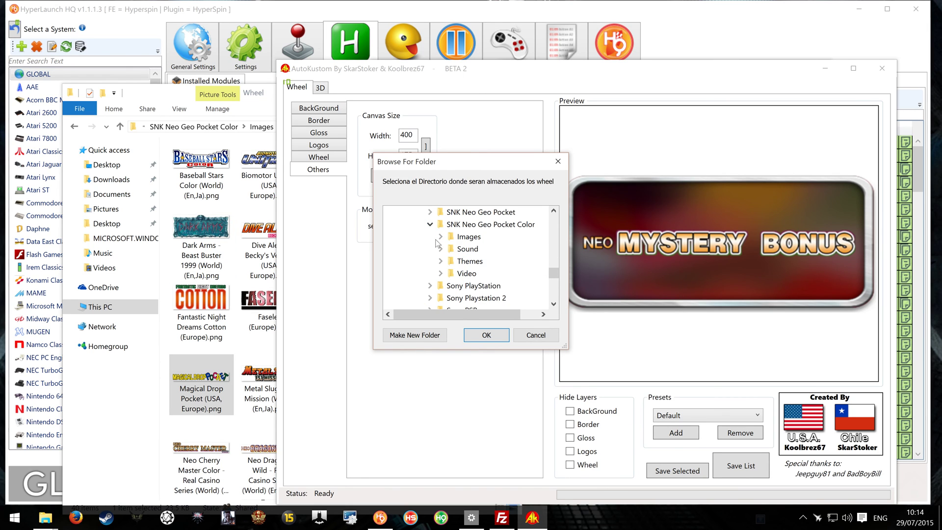
pyautogui.click(464, 237)
pyautogui.scroll(-2, 476, 255)
pyautogui.click(478, 273)
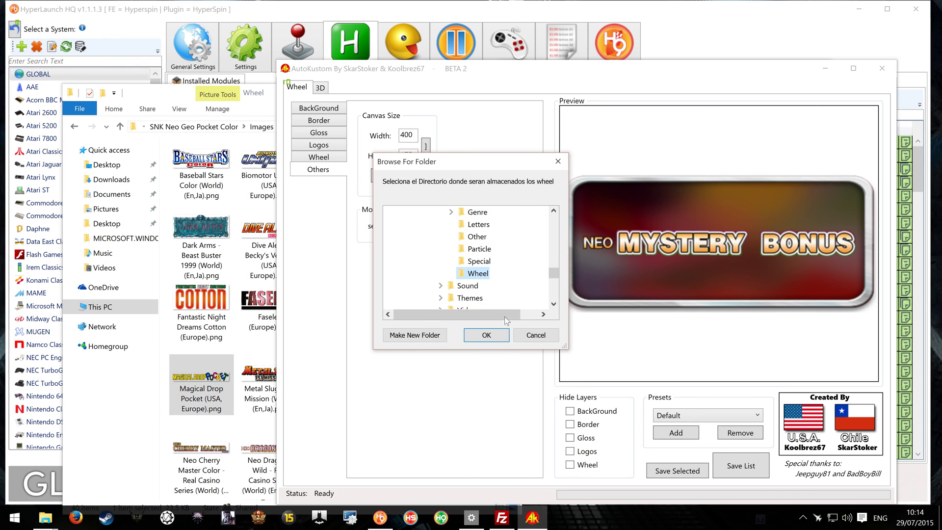
pyautogui.click(486, 335)
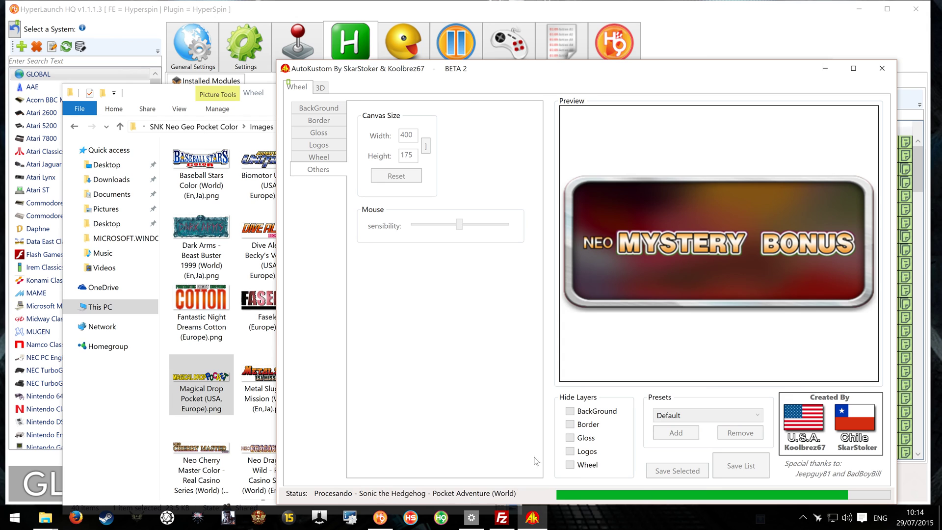
# Examine the generated wheel images in File Explorer's SNK Neo Geo Pocket Color Wheel folder and dismiss the completion message
pyautogui.click(247, 261)
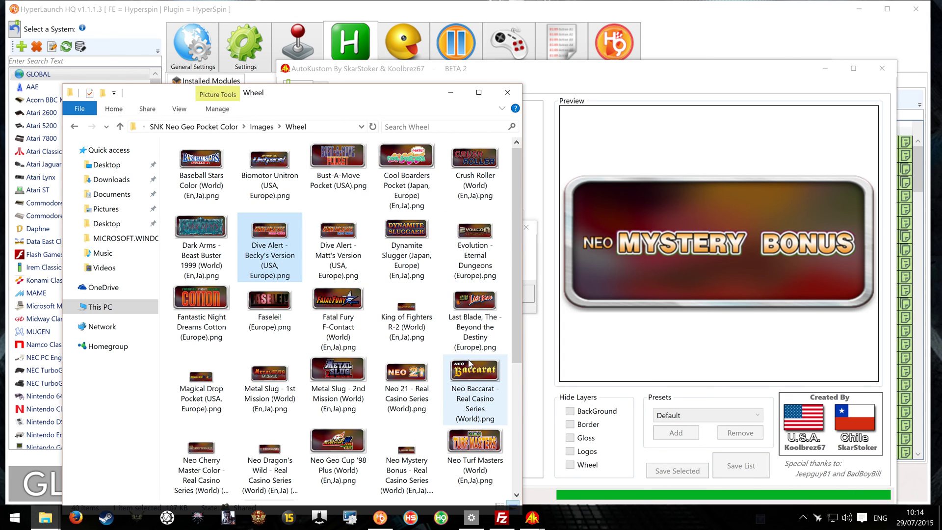
pyautogui.scroll(-3, 462, 335)
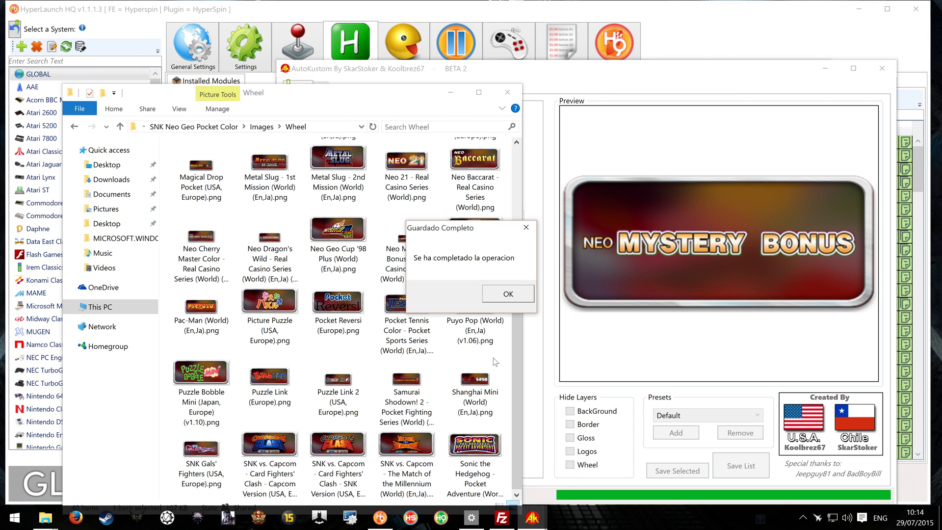
pyautogui.click(494, 308)
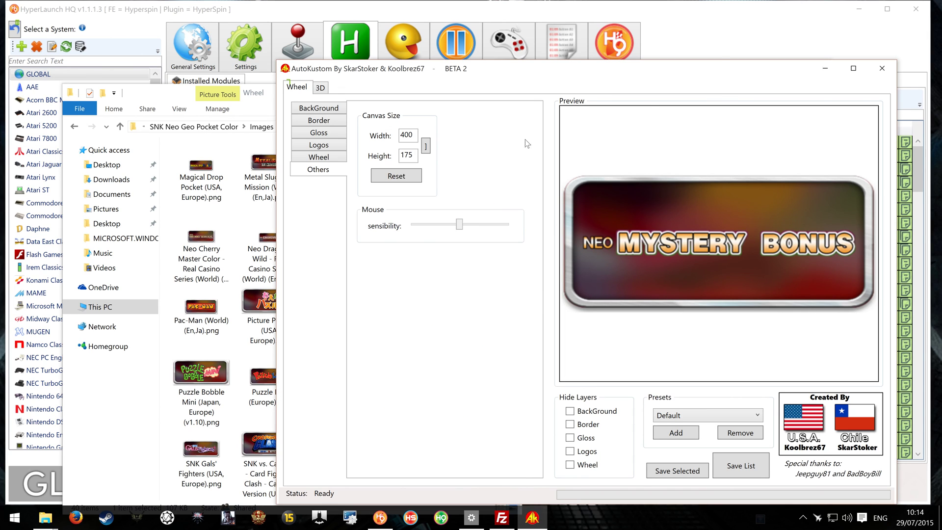